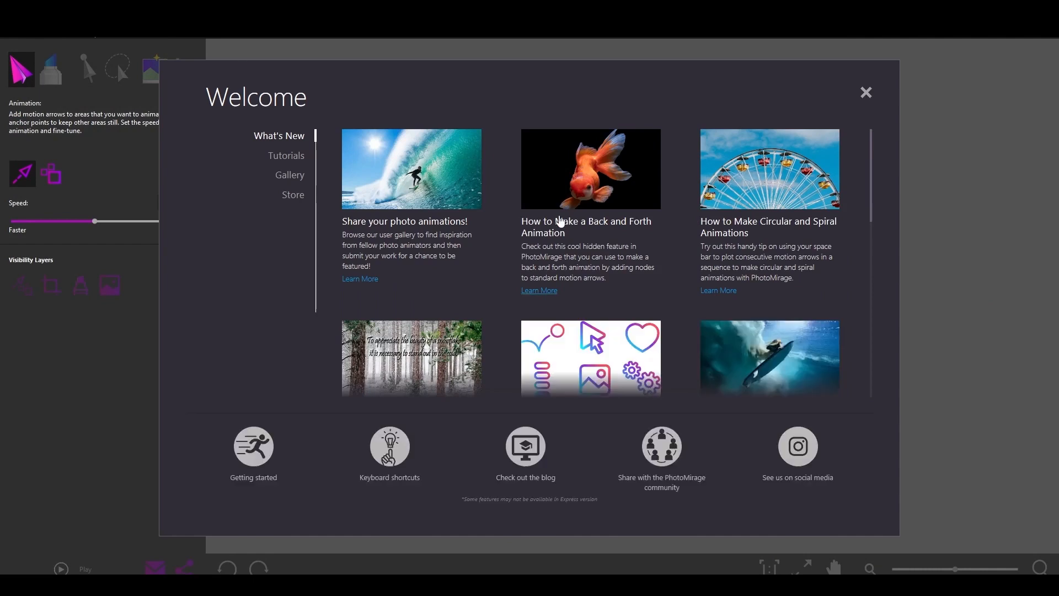
Browse the What's New articles on the welcome screen and close it.
{"action": "scroll", "coordinate": [561, 220], "scroll_direction": "down", "scroll_amount": 3}
{"action": "scroll", "coordinate": [561, 221], "scroll_direction": "down", "scroll_amount": 6}
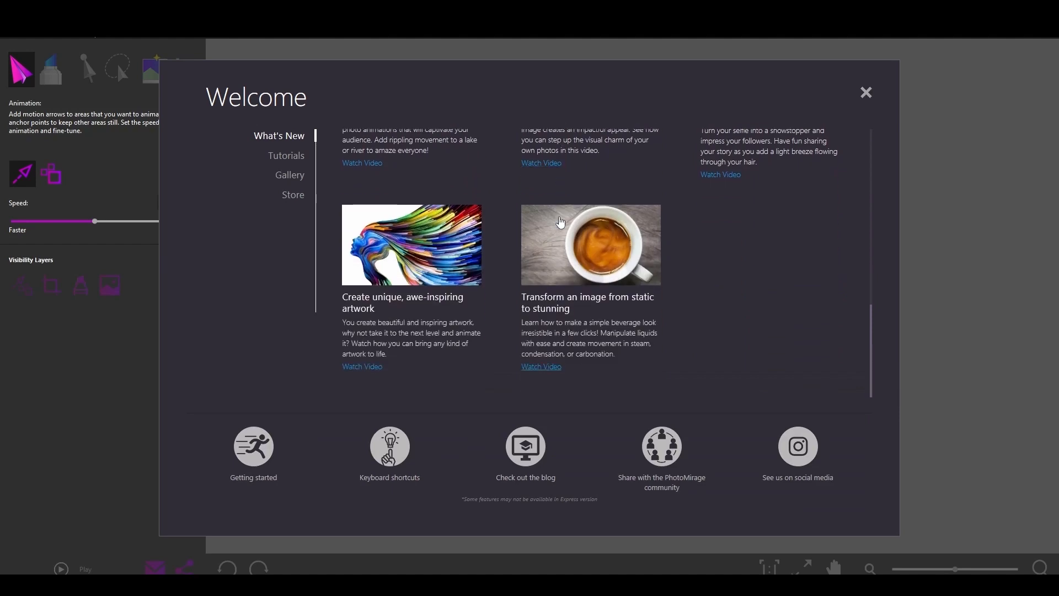
{"action": "scroll", "coordinate": [561, 222], "scroll_direction": "up", "scroll_amount": 6}
{"action": "scroll", "coordinate": [554, 228], "scroll_direction": "up", "scroll_amount": 2}
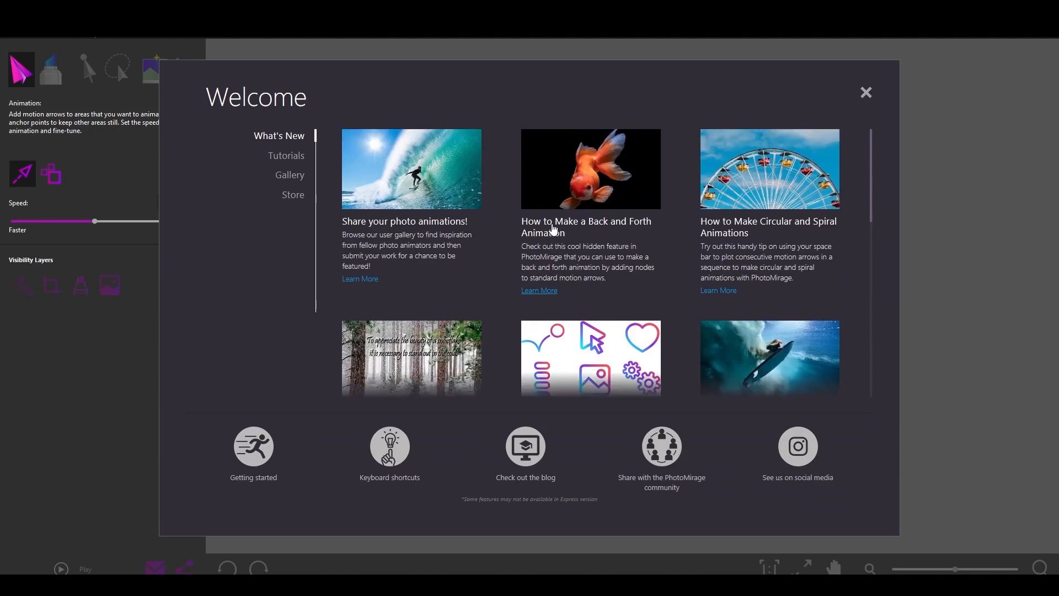
{"action": "left_click", "coordinate": [866, 92]}
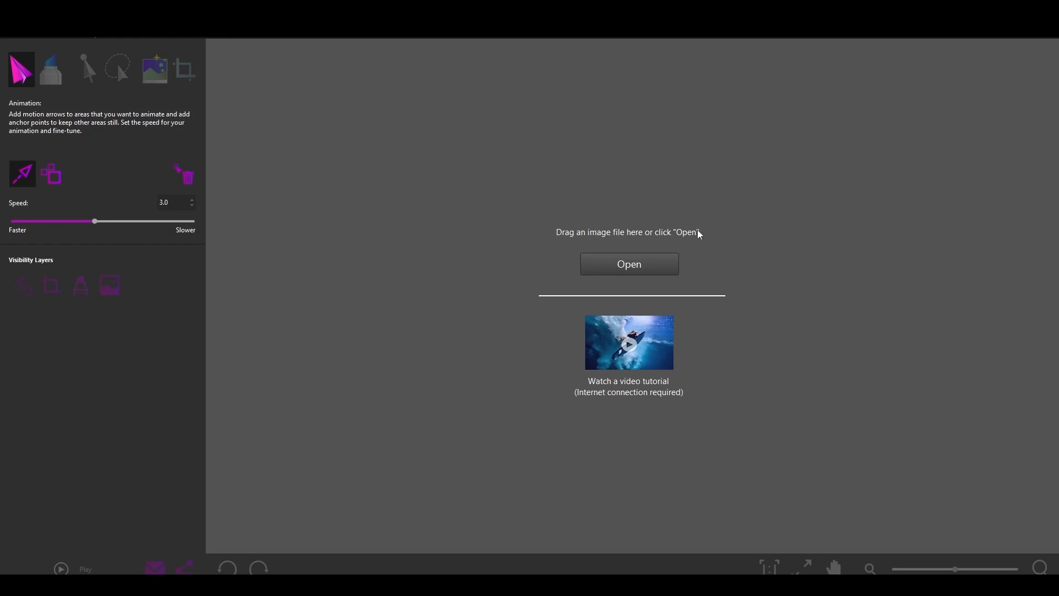
Open the image hd-wallpaper-3077928 (3).jpg from the 01_Footages folder.
{"action": "left_click", "coordinate": [630, 267]}
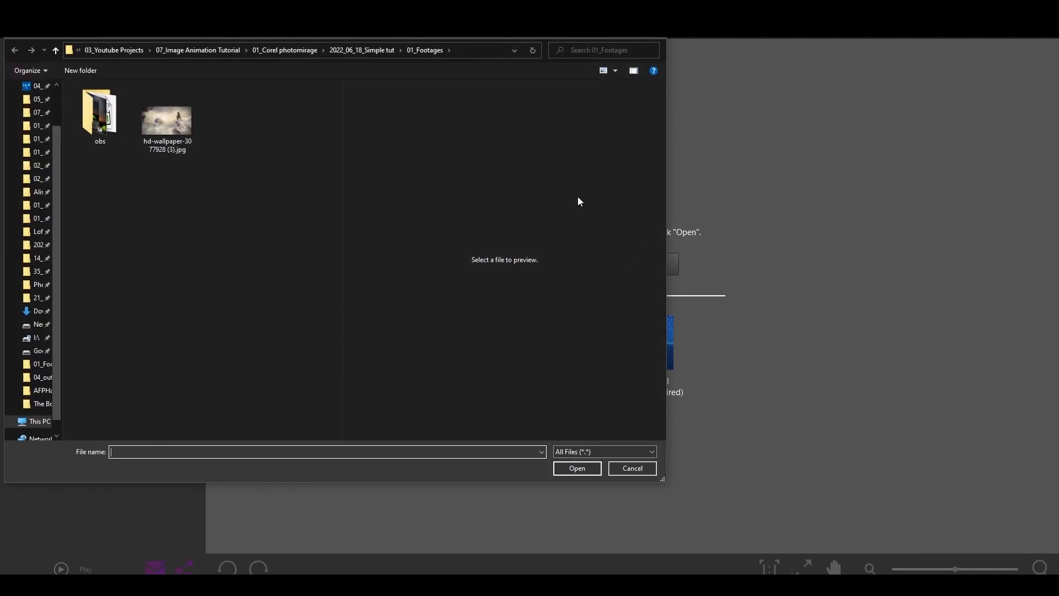
{"action": "left_click", "coordinate": [168, 128]}
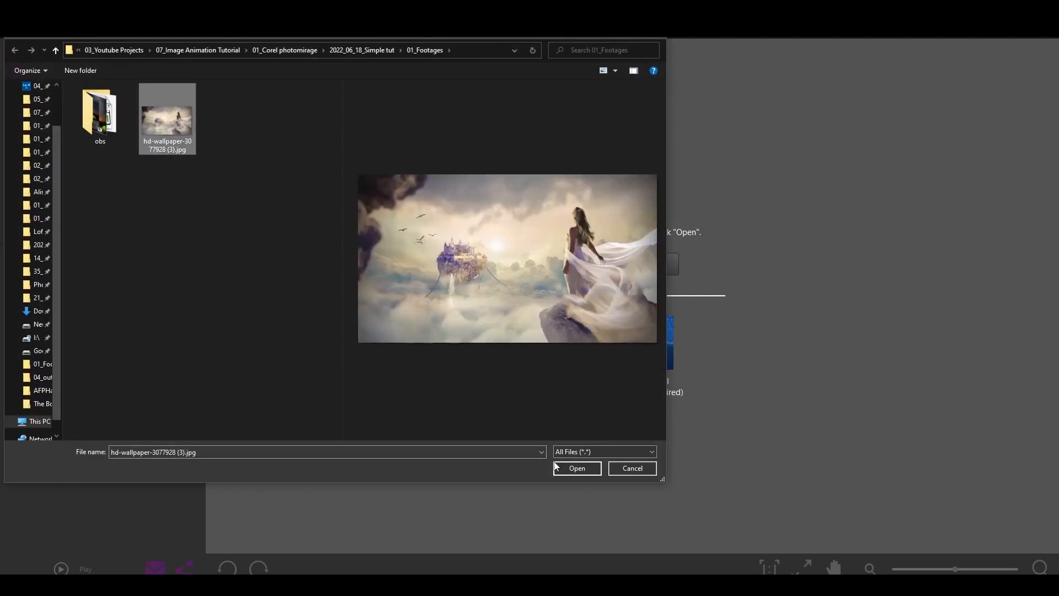
{"action": "left_click", "coordinate": [569, 466]}
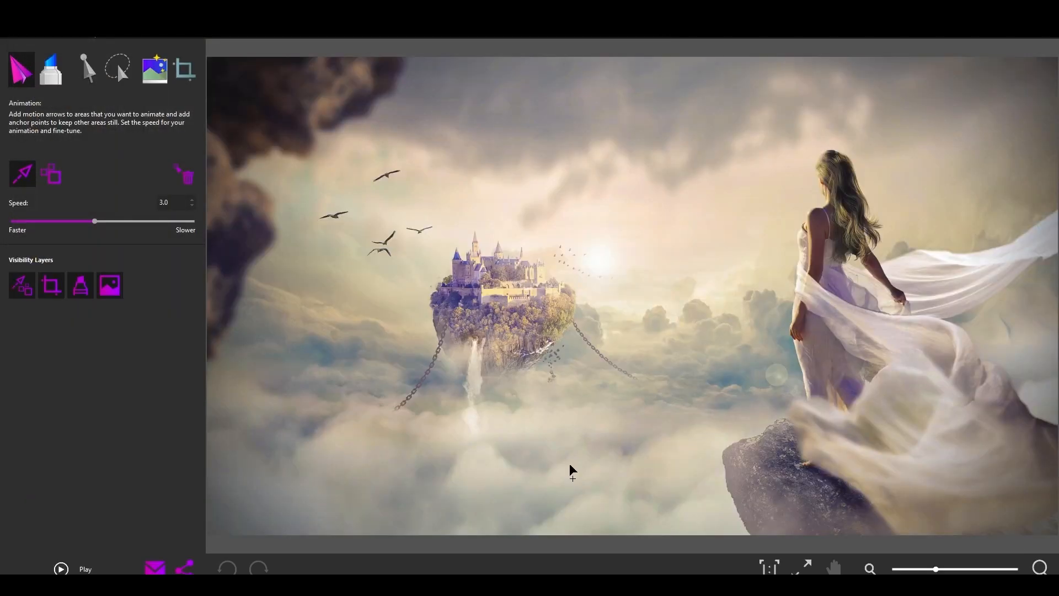
Open hd-wallpaper-3077928 (3).jpg once more with the New or Open command.
{"action": "left_click", "coordinate": [12, 40]}
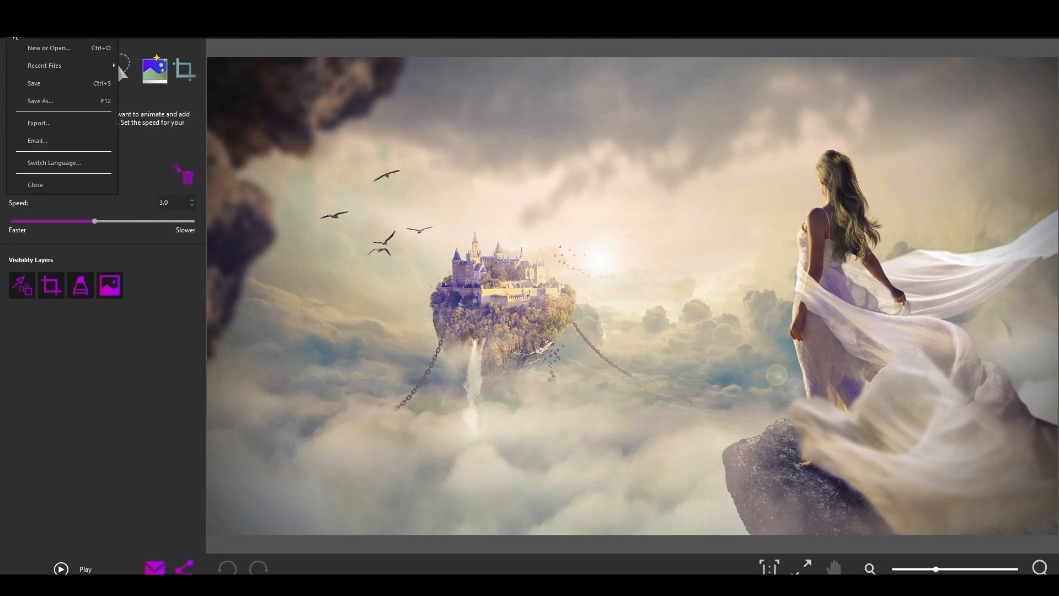
{"action": "left_click", "coordinate": [44, 48]}
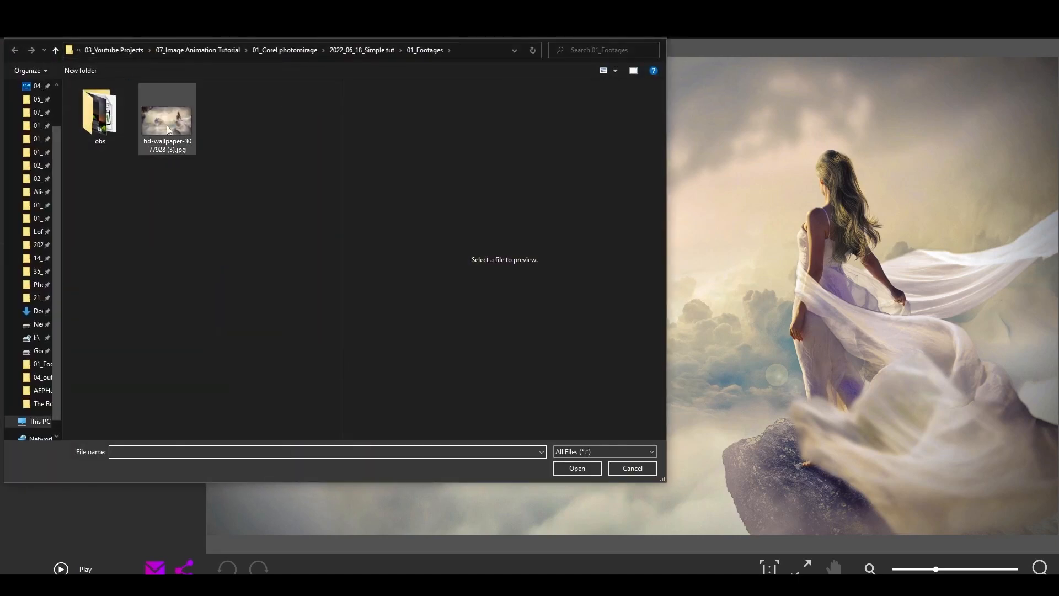
{"action": "left_click", "coordinate": [168, 130]}
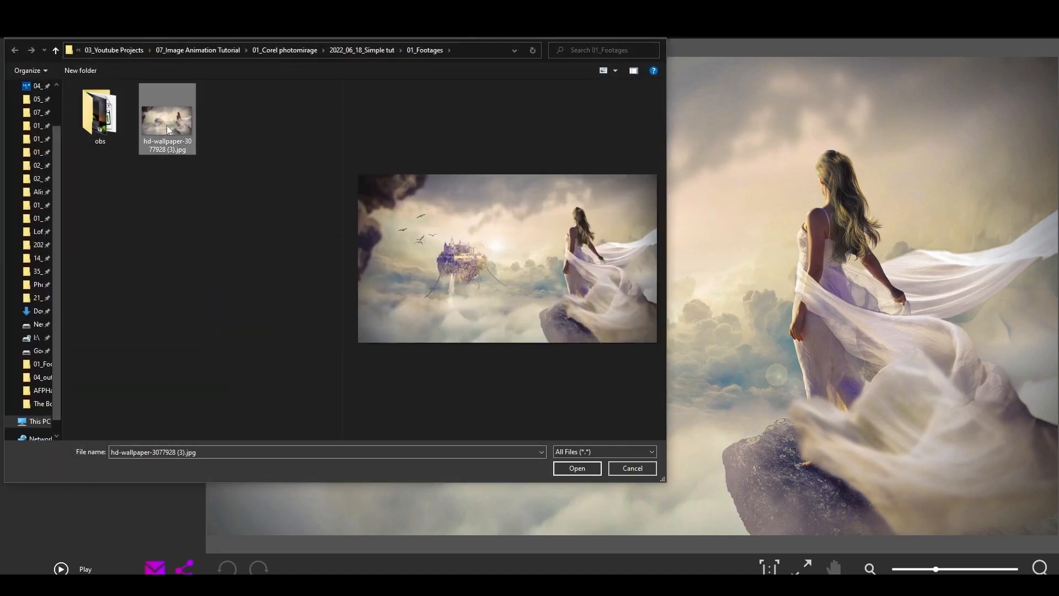
{"action": "left_click", "coordinate": [575, 467]}
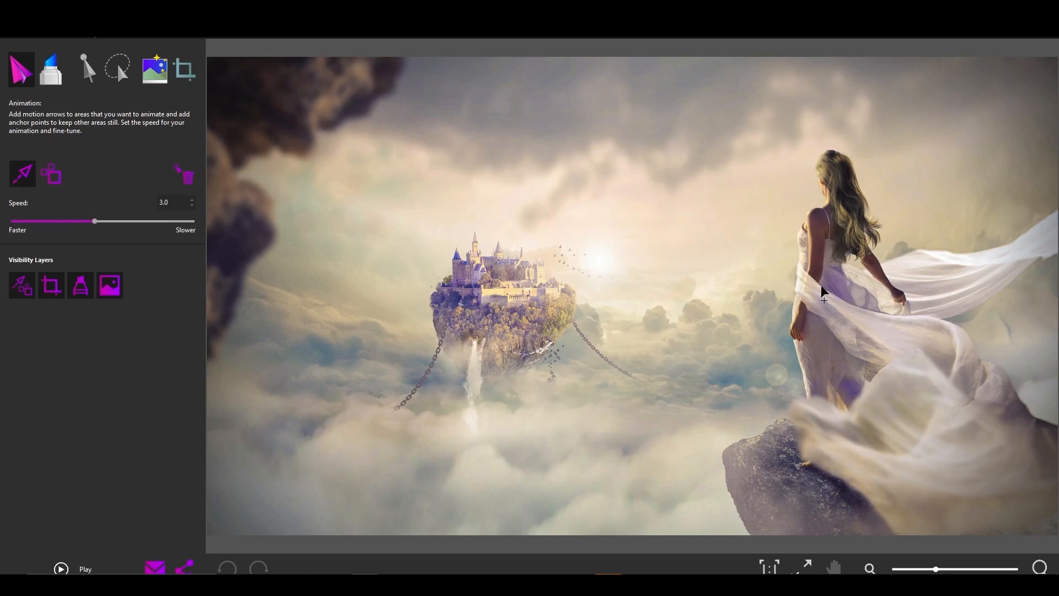
Draw a chain of motion arrows from the woman's waist along the draped cloth down into the train.
{"action": "scroll", "coordinate": [821, 287], "scroll_direction": "up", "scroll_amount": 5}
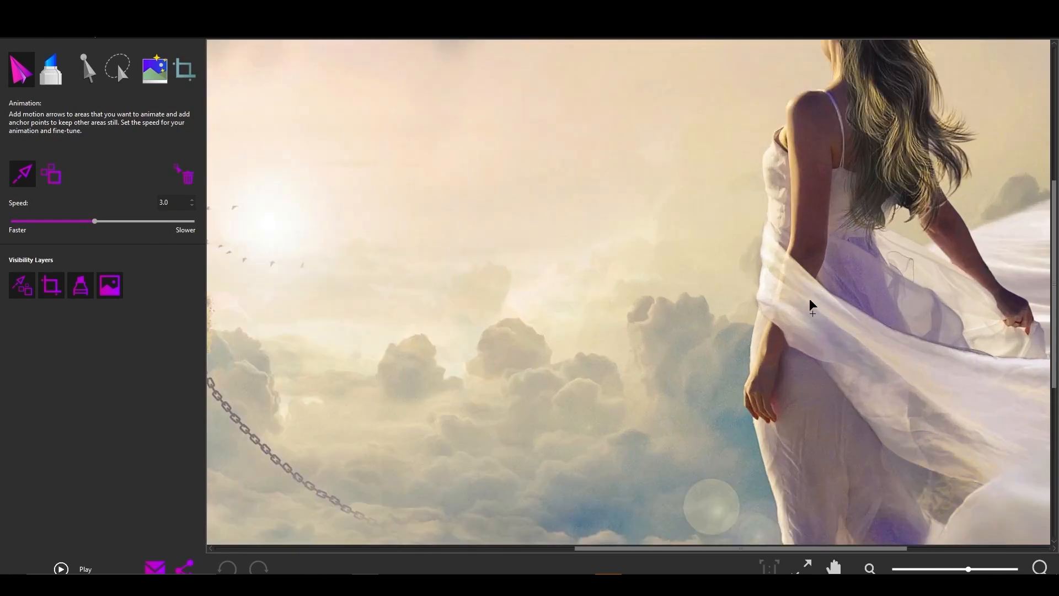
{"action": "left_click_drag", "start_coordinate": [809, 316], "coordinate": [840, 333]}
{"action": "left_click_drag", "start_coordinate": [665, 548], "coordinate": [803, 548]}
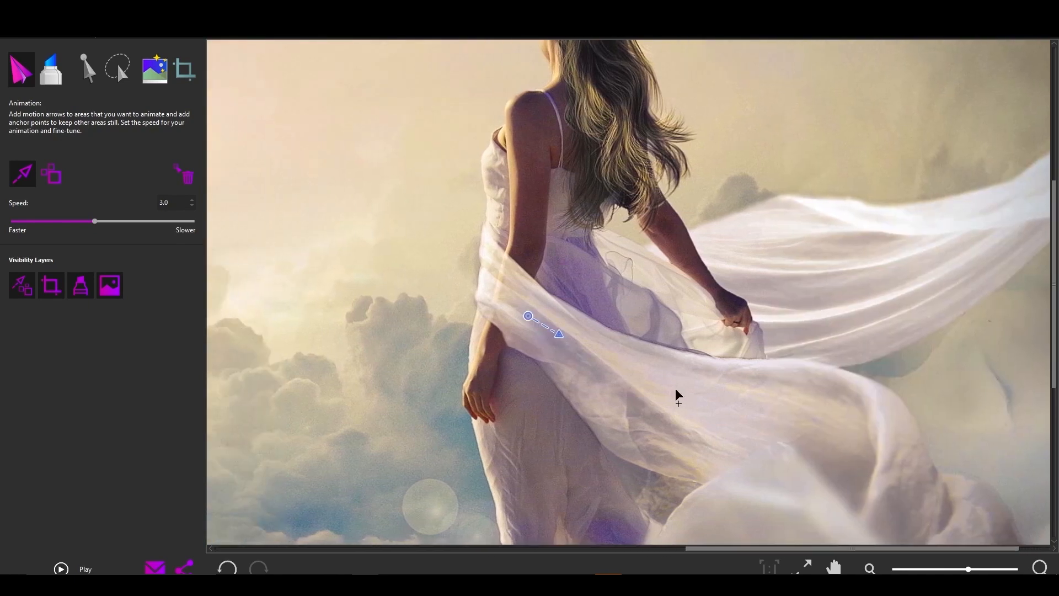
{"action": "scroll", "coordinate": [675, 388], "scroll_direction": "down", "scroll_amount": 3}
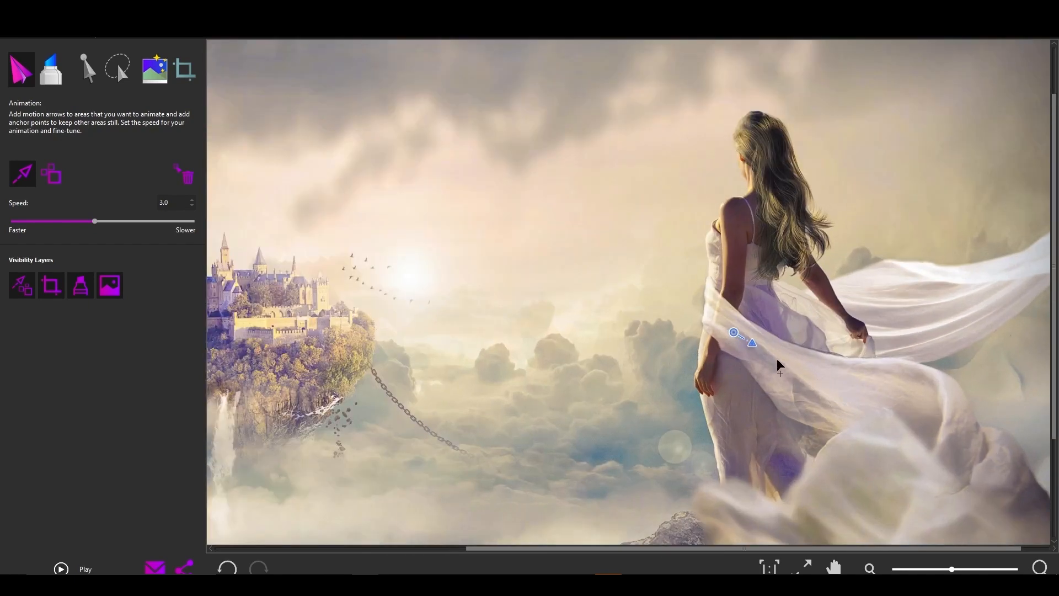
{"action": "left_click_drag", "start_coordinate": [807, 374], "coordinate": [812, 376]}
{"action": "left_click_drag", "start_coordinate": [878, 421], "coordinate": [885, 500]}
{"action": "left_click_drag", "start_coordinate": [866, 528], "coordinate": [848, 546]}
Add motion arrows down the outer side of the dress train and one in the hem above the rock.
{"action": "scroll", "coordinate": [795, 479], "scroll_direction": "down", "scroll_amount": 3}
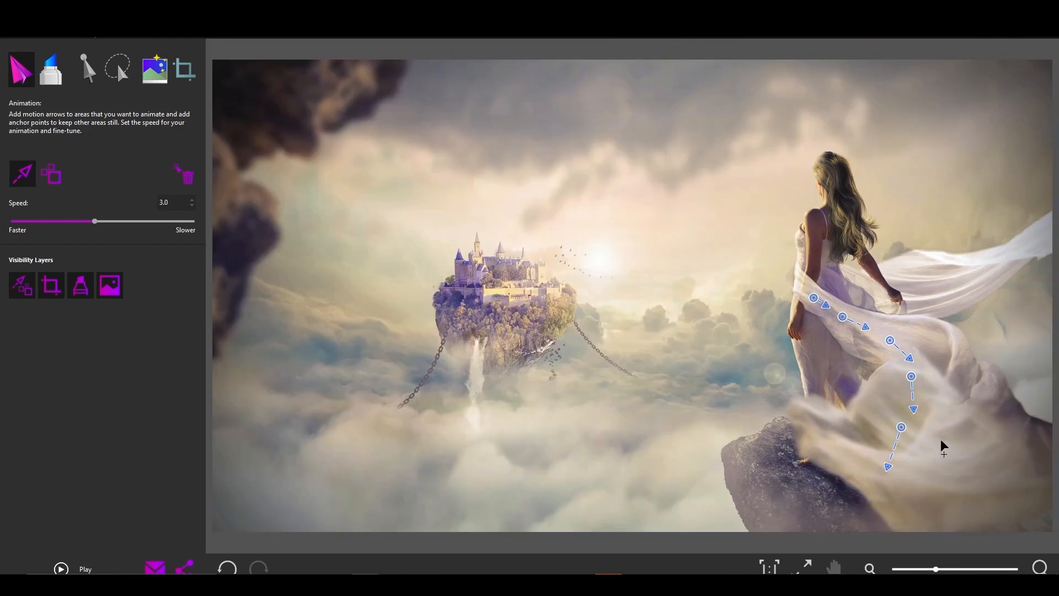
{"action": "left_click_drag", "start_coordinate": [965, 386], "coordinate": [965, 384]}
{"action": "left_click_drag", "start_coordinate": [967, 430], "coordinate": [984, 459]}
{"action": "left_click_drag", "start_coordinate": [1014, 500], "coordinate": [1026, 524]}
{"action": "left_click_drag", "start_coordinate": [830, 441], "coordinate": [828, 443]}
Place anchor points around the start of the draped cloth at the waist and along its upper edge.
{"action": "left_click", "coordinate": [51, 173]}
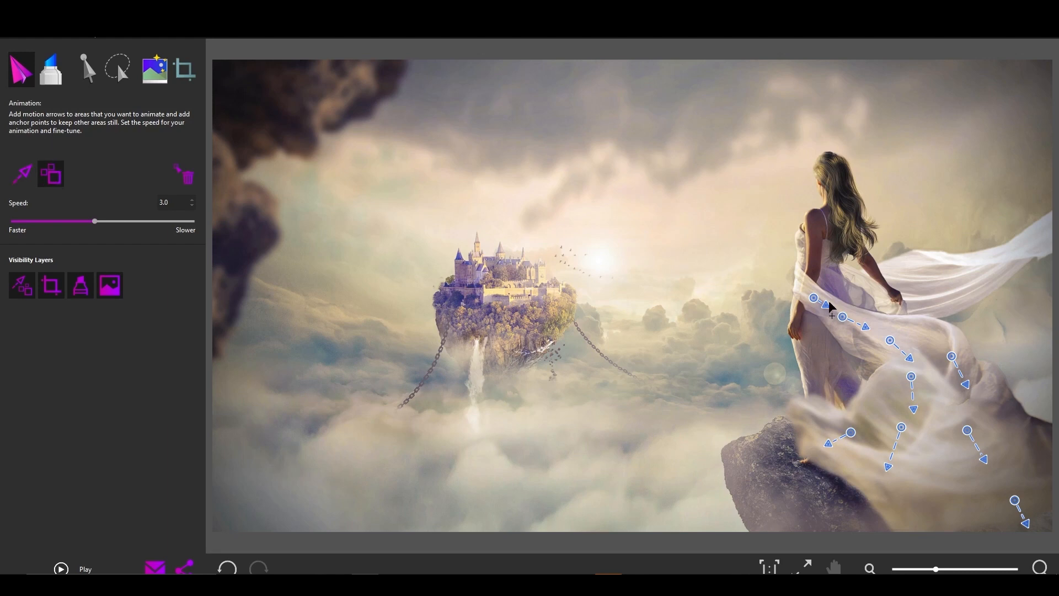
{"action": "scroll", "coordinate": [829, 300], "scroll_direction": "up", "scroll_amount": 5}
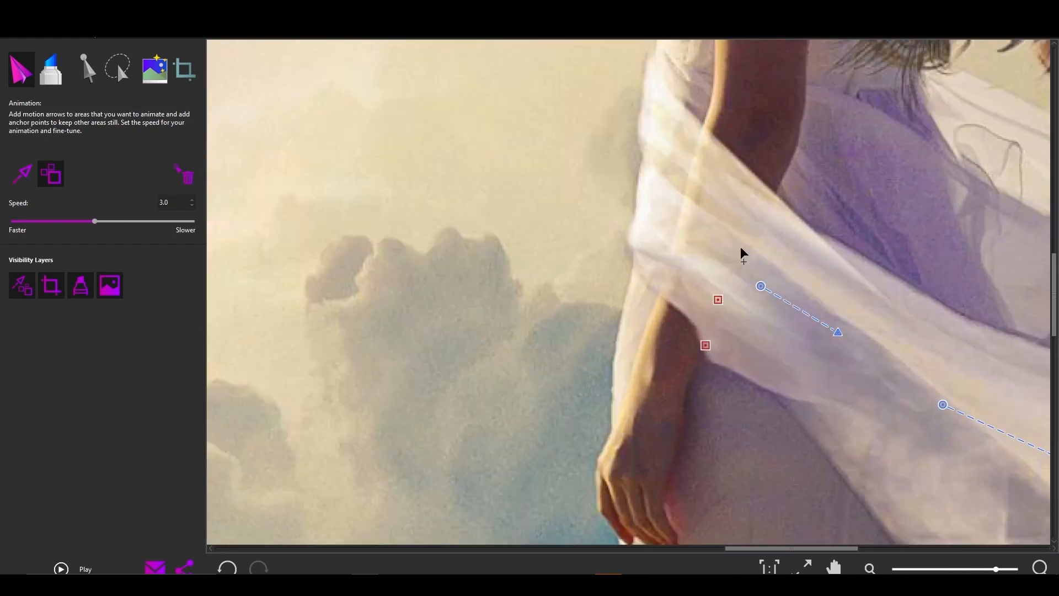
{"action": "left_click", "coordinate": [807, 221]}
{"action": "left_click", "coordinate": [844, 242]}
{"action": "scroll", "coordinate": [662, 279], "scroll_direction": "down", "scroll_amount": 2}
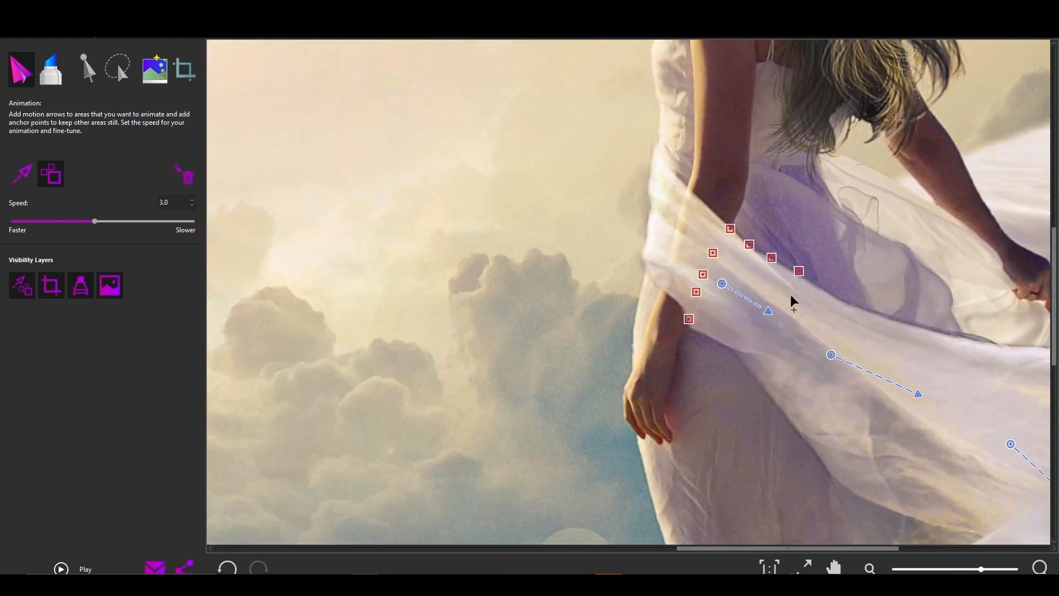
{"action": "left_click", "coordinate": [822, 287]}
{"action": "left_click", "coordinate": [871, 312]}
{"action": "left_click", "coordinate": [906, 320]}
{"action": "left_click", "coordinate": [948, 334]}
Continue the anchor points along the cloth's upper edge past the hand and down the train's outer edge.
{"action": "scroll", "coordinate": [723, 331], "scroll_direction": "down", "scroll_amount": 2}
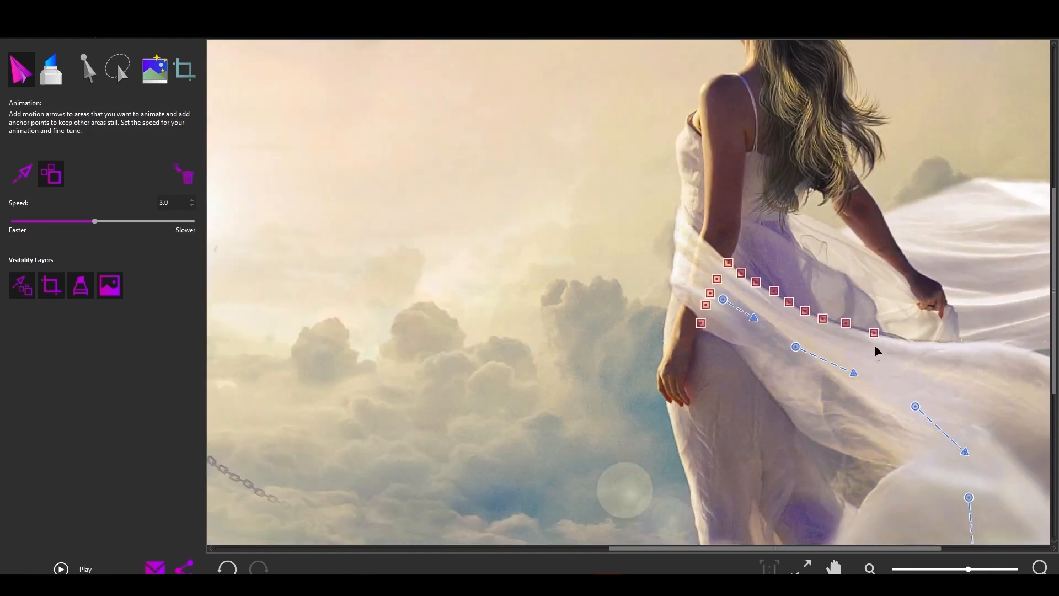
{"action": "left_click", "coordinate": [933, 341]}
{"action": "left_click", "coordinate": [969, 341]}
{"action": "scroll", "coordinate": [834, 339], "scroll_direction": "down", "scroll_amount": 2}
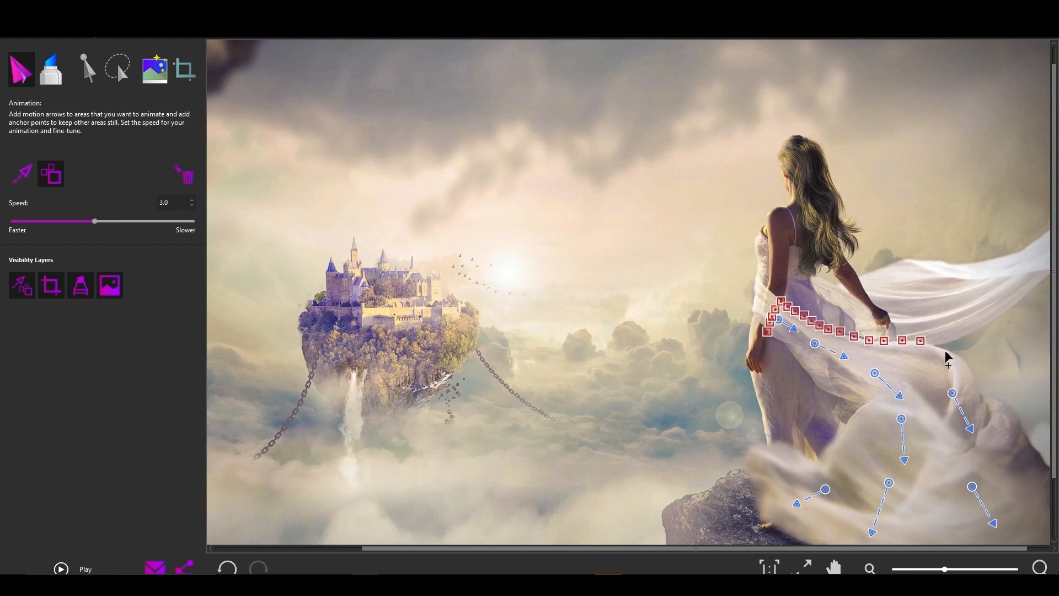
{"action": "left_click", "coordinate": [978, 386]}
{"action": "left_click", "coordinate": [985, 403]}
Place anchor points along the draped cloth's lower edge, from below the wrist to the hem at the rock.
{"action": "scroll", "coordinate": [802, 357], "scroll_direction": "up", "scroll_amount": 3}
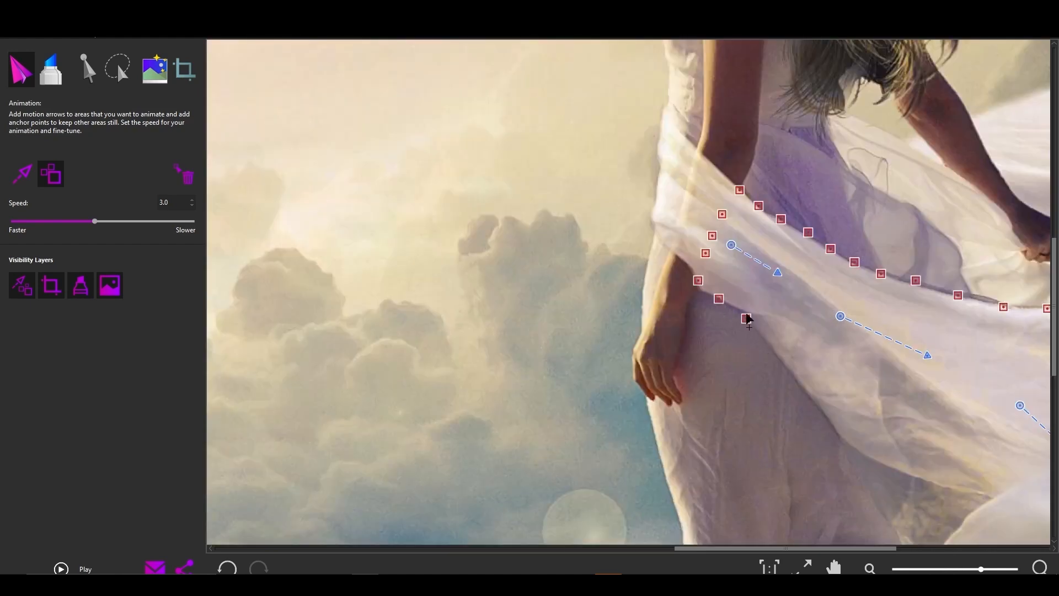
{"action": "left_click", "coordinate": [782, 369]}
{"action": "left_click", "coordinate": [883, 464]}
{"action": "left_click", "coordinate": [930, 478]}
{"action": "scroll", "coordinate": [673, 353], "scroll_direction": "down", "scroll_amount": 2}
{"action": "scroll", "coordinate": [751, 391], "scroll_direction": "down", "scroll_amount": 2}
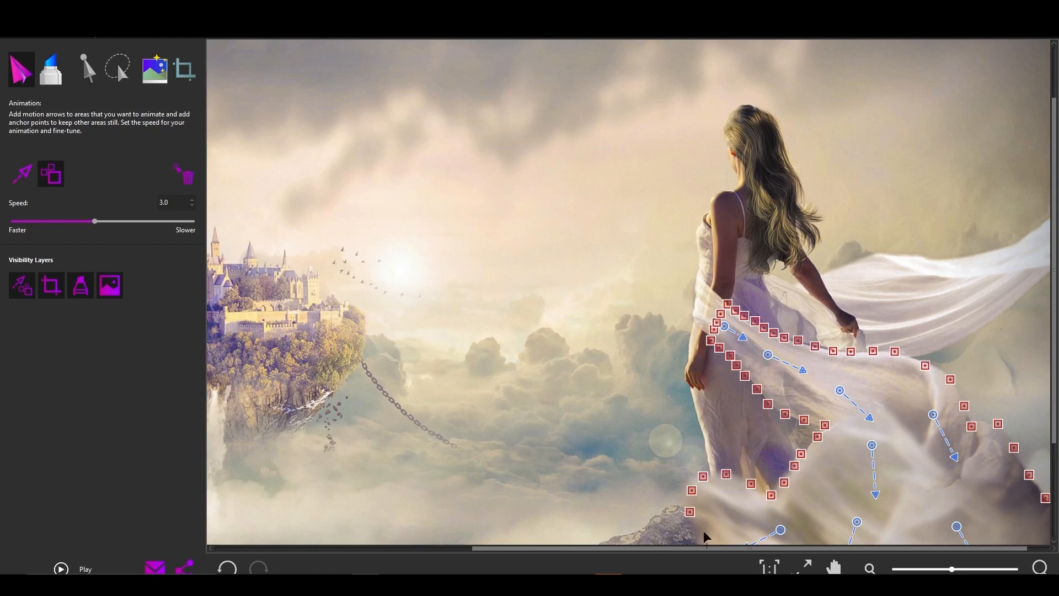
{"action": "scroll", "coordinate": [670, 489], "scroll_direction": "down", "scroll_amount": 1}
Place anchor points along the train's lower border over the rock and finish its outer edge, then preview the animation.
{"action": "left_click", "coordinate": [801, 456]}
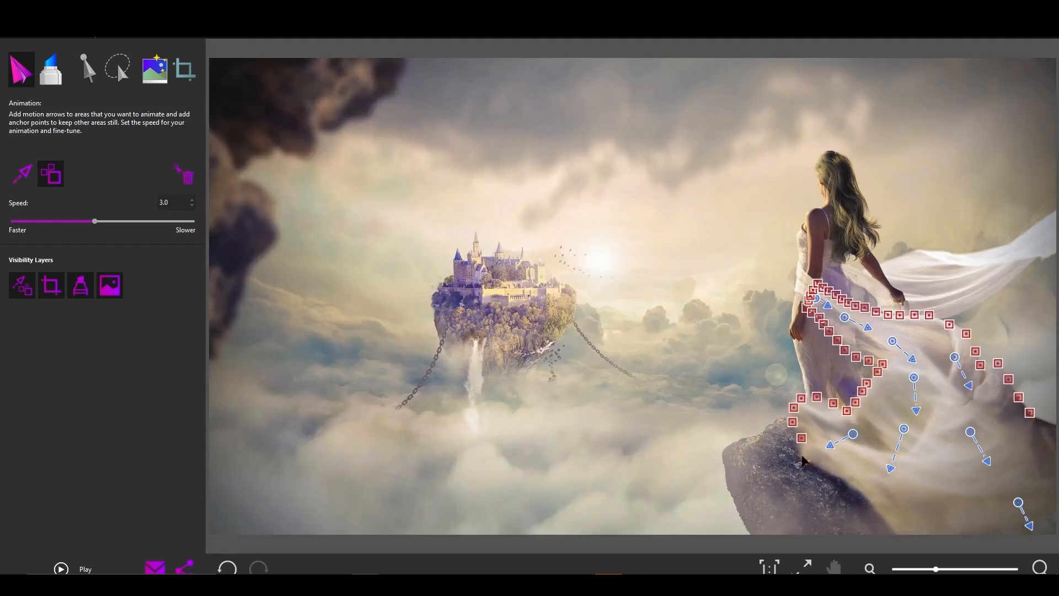
{"action": "left_click", "coordinate": [829, 469]}
{"action": "left_click", "coordinate": [845, 482]}
{"action": "left_click", "coordinate": [871, 500]}
{"action": "left_click", "coordinate": [1053, 423]}
{"action": "left_click", "coordinate": [59, 568]}
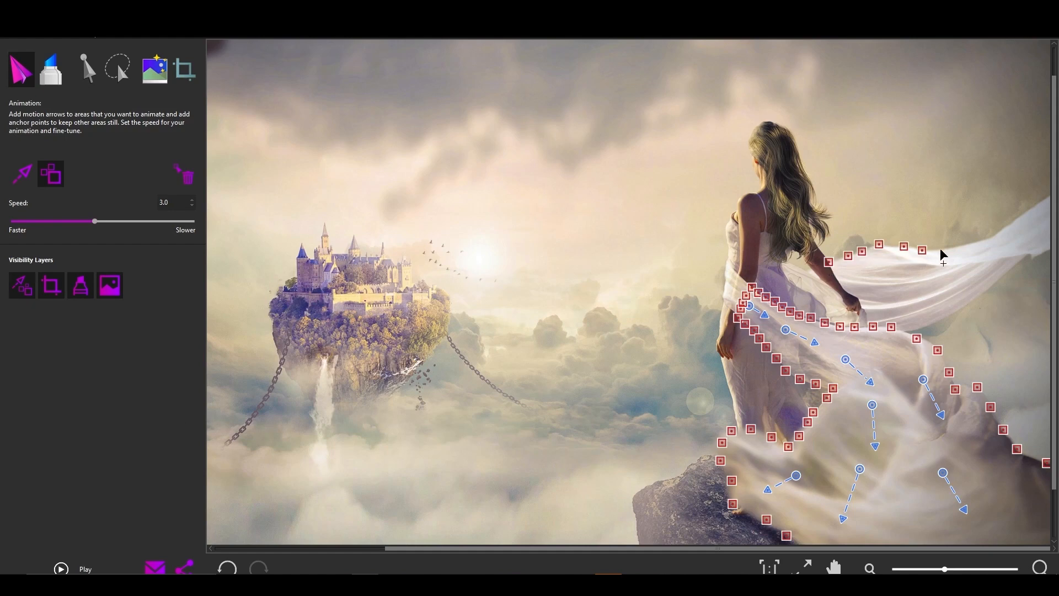
Place anchor points along the upper and lower edges of the flowing cloth behind the woman, out to the image border.
{"action": "scroll", "coordinate": [1018, 223], "scroll_direction": "down", "scroll_amount": 3}
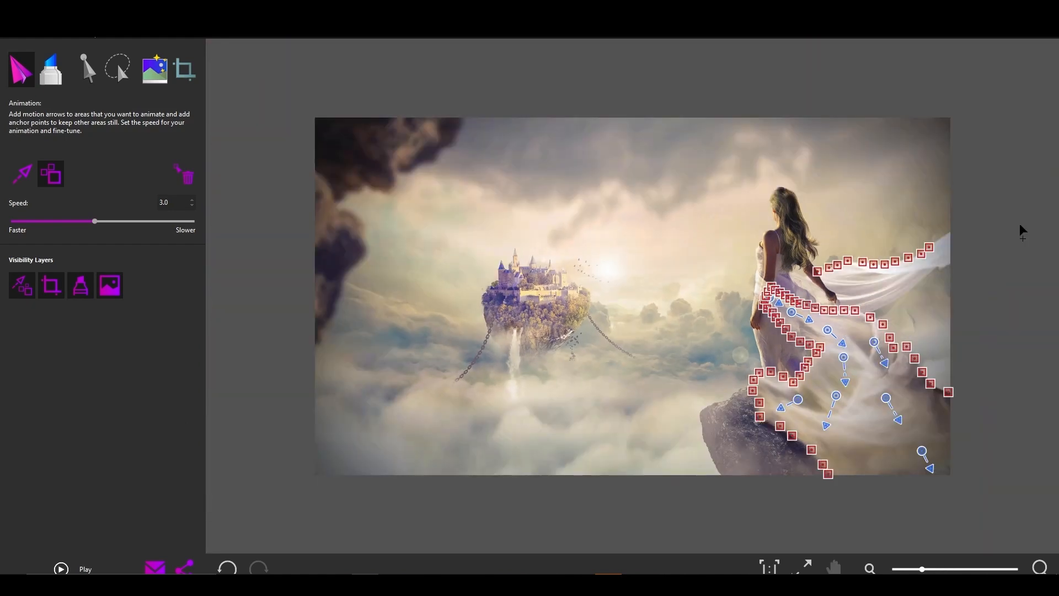
{"action": "scroll", "coordinate": [947, 238], "scroll_direction": "up", "scroll_amount": 4}
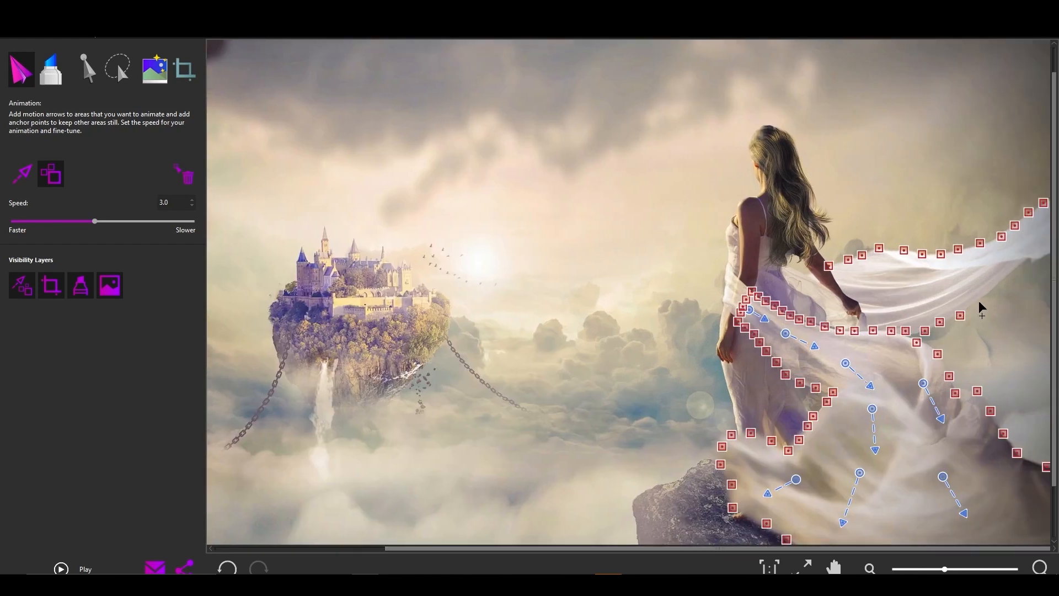
{"action": "left_click", "coordinate": [1028, 258]}
{"action": "left_click", "coordinate": [1041, 259]}
Place anchor points along the woman's forearm and hand where they meet the flowing cloth.
{"action": "left_click", "coordinate": [32, 180]}
{"action": "left_click", "coordinate": [50, 175]}
{"action": "scroll", "coordinate": [858, 278], "scroll_direction": "up", "scroll_amount": 2}
{"action": "left_click", "coordinate": [813, 282]}
{"action": "left_click", "coordinate": [821, 295]}
{"action": "left_click", "coordinate": [835, 310]}
{"action": "left_click", "coordinate": [855, 325]}
{"action": "left_click", "coordinate": [870, 336]}
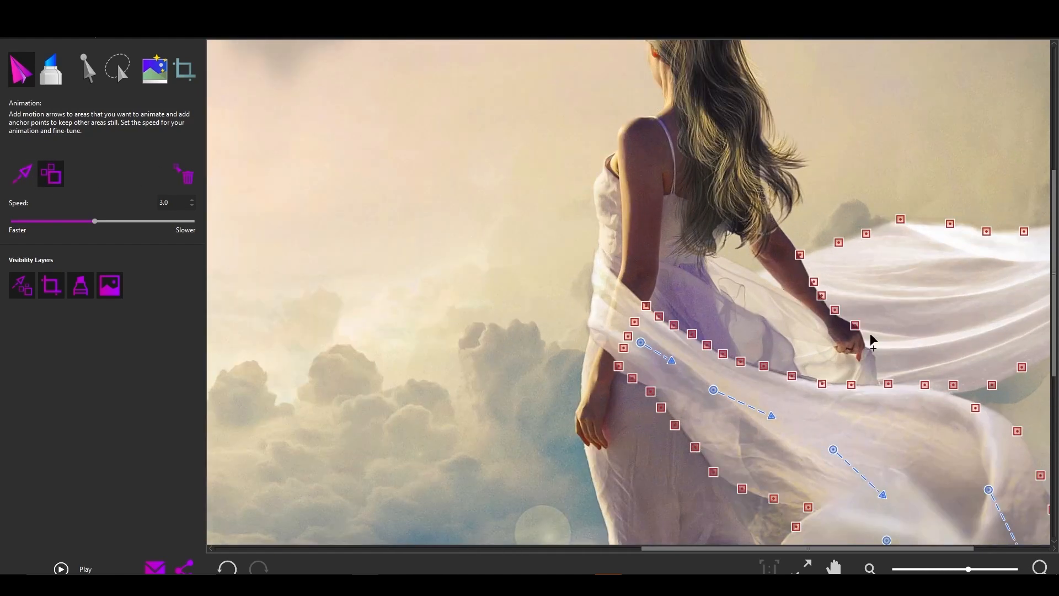
{"action": "left_click", "coordinate": [875, 363]}
{"action": "scroll", "coordinate": [762, 332], "scroll_direction": "down", "scroll_amount": 1}
{"action": "scroll", "coordinate": [762, 334], "scroll_direction": "down", "scroll_amount": 2}
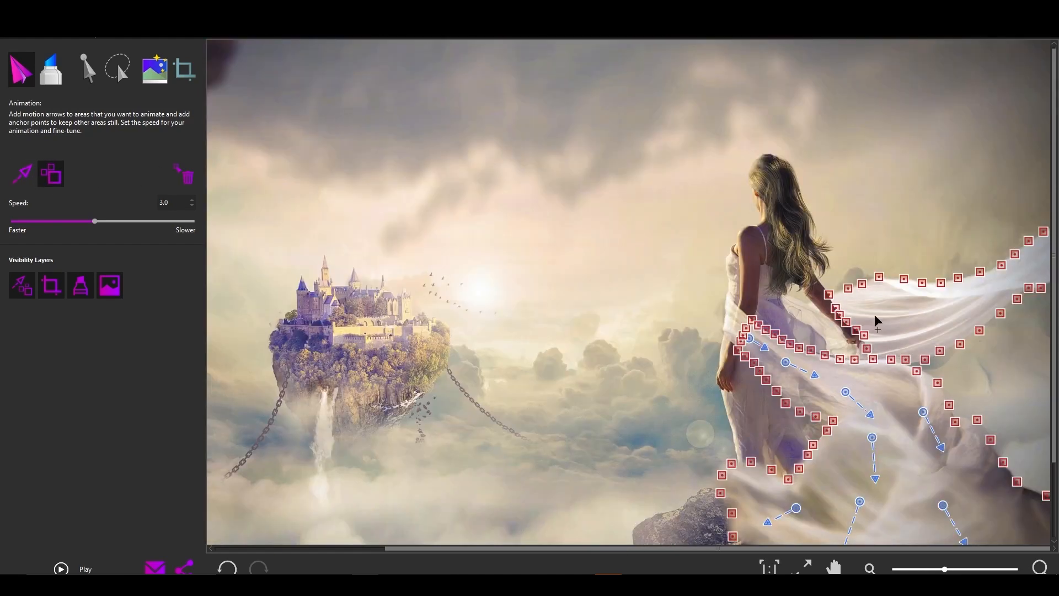
Draw motion arrows along the flowing cloth from the hand to the image border and preview the animation.
{"action": "left_click", "coordinate": [25, 176]}
{"action": "left_click_drag", "start_coordinate": [871, 308], "coordinate": [951, 310]}
{"action": "left_click_drag", "start_coordinate": [974, 291], "coordinate": [1013, 274]}
{"action": "left_click_drag", "start_coordinate": [1035, 260], "coordinate": [1051, 254]}
{"action": "left_click", "coordinate": [61, 569]}
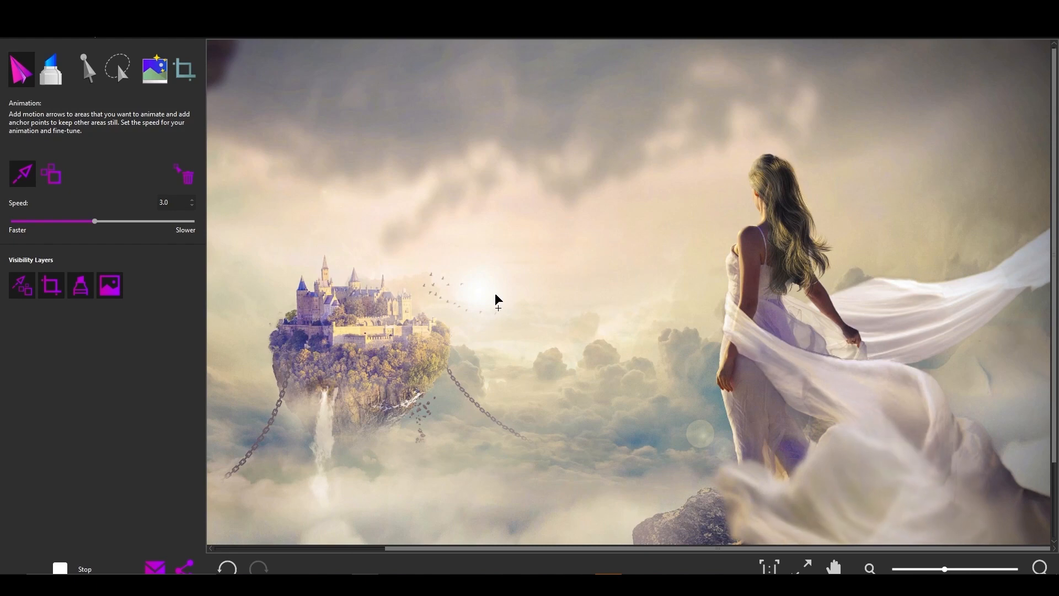
{"action": "left_click", "coordinate": [59, 569]}
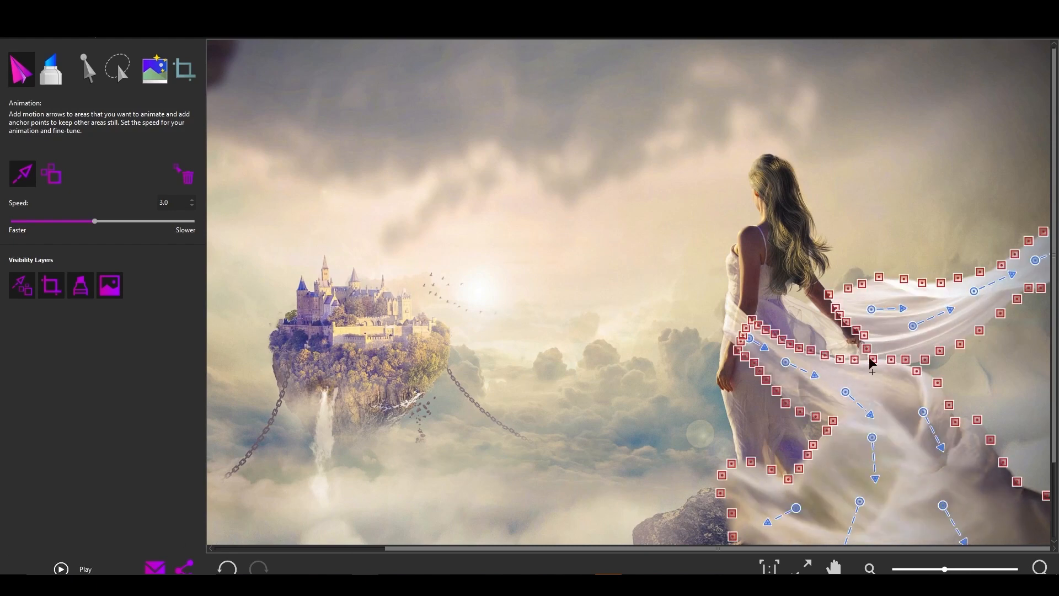
{"action": "scroll", "coordinate": [840, 247], "scroll_direction": "up", "scroll_amount": 3}
{"action": "left_click_drag", "start_coordinate": [625, 105], "coordinate": [655, 150]}
{"action": "key", "text": "ctrl+z"}
Place anchor points down the inner side of the hair, along the face, neck and back to the hair ends.
{"action": "left_click", "coordinate": [51, 174]}
{"action": "left_click", "coordinate": [626, 98]}
{"action": "left_click", "coordinate": [643, 116]}
{"action": "left_click", "coordinate": [654, 132]}
{"action": "left_click", "coordinate": [655, 156]}
{"action": "left_click", "coordinate": [660, 181]}
{"action": "left_click", "coordinate": [666, 212]}
{"action": "left_click", "coordinate": [665, 230]}
{"action": "left_click", "coordinate": [665, 258]}
{"action": "left_click", "coordinate": [662, 285]}
{"action": "left_click", "coordinate": [668, 327]}
{"action": "left_click", "coordinate": [685, 361]}
Continue the anchor points around the hair tips and up the outer side of the hair to the crown.
{"action": "left_click", "coordinate": [708, 363]}
{"action": "left_click", "coordinate": [722, 337]}
{"action": "left_click", "coordinate": [742, 337]}
{"action": "left_click", "coordinate": [759, 357]}
{"action": "left_click", "coordinate": [779, 345]}
{"action": "left_click", "coordinate": [796, 328]}
{"action": "left_click", "coordinate": [812, 268]}
{"action": "left_click", "coordinate": [773, 170]}
{"action": "left_click", "coordinate": [764, 144]}
{"action": "left_click", "coordinate": [745, 113]}
{"action": "left_click", "coordinate": [741, 83]}
{"action": "scroll", "coordinate": [737, 90], "scroll_direction": "down", "scroll_amount": 1}
{"action": "left_click", "coordinate": [729, 64]}
{"action": "left_click", "coordinate": [708, 44]}
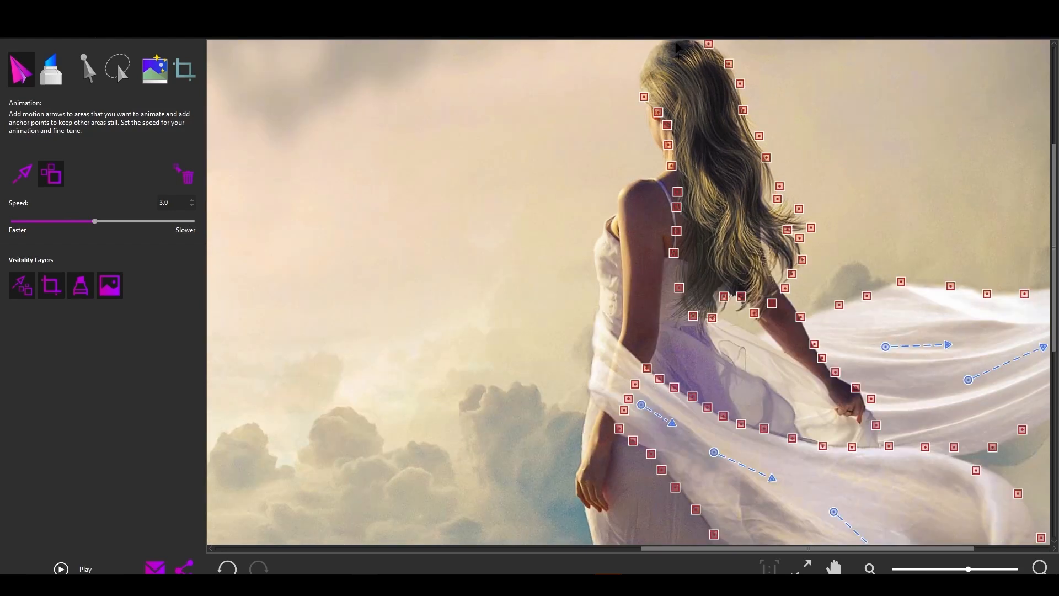
Draw motion arrows down the hair from the crown to mid-length and preview the animation.
{"action": "left_click", "coordinate": [23, 174]}
{"action": "left_click_drag", "start_coordinate": [682, 60], "coordinate": [699, 94]}
{"action": "left_click_drag", "start_coordinate": [714, 144], "coordinate": [728, 193]}
{"action": "left_click", "coordinate": [61, 569]}
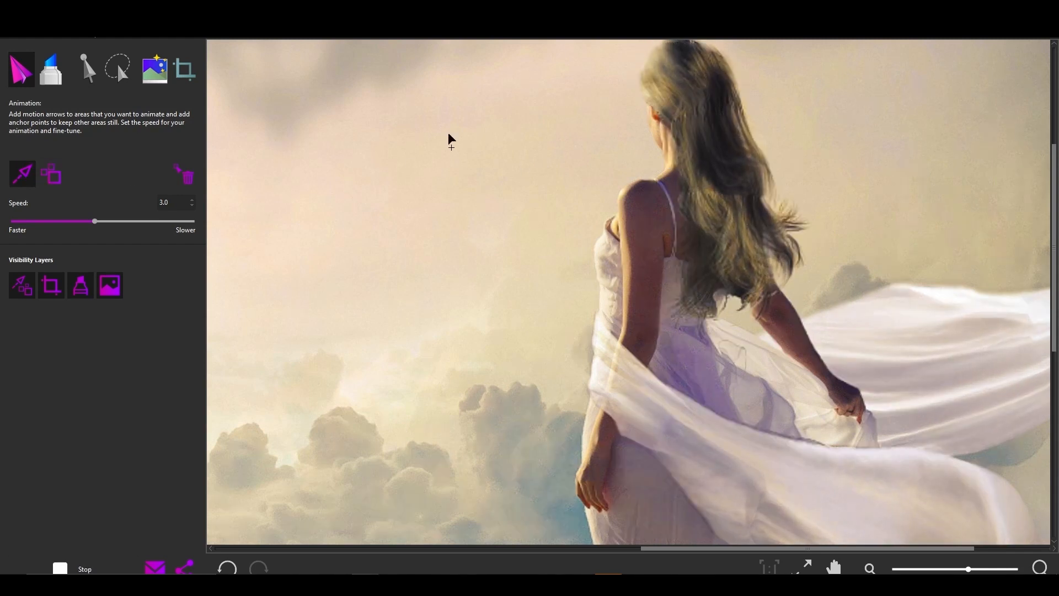
{"action": "left_click", "coordinate": [61, 568]}
Add motion arrows in the outer hair wave, the lower ends and near the neck, and preview the result.
{"action": "left_click_drag", "start_coordinate": [759, 214], "coordinate": [783, 220]}
{"action": "left_click_drag", "start_coordinate": [712, 241], "coordinate": [702, 284]}
{"action": "left_click_drag", "start_coordinate": [686, 163], "coordinate": [695, 188]}
{"action": "left_click", "coordinate": [59, 568]}
{"action": "left_click", "coordinate": [118, 569]}
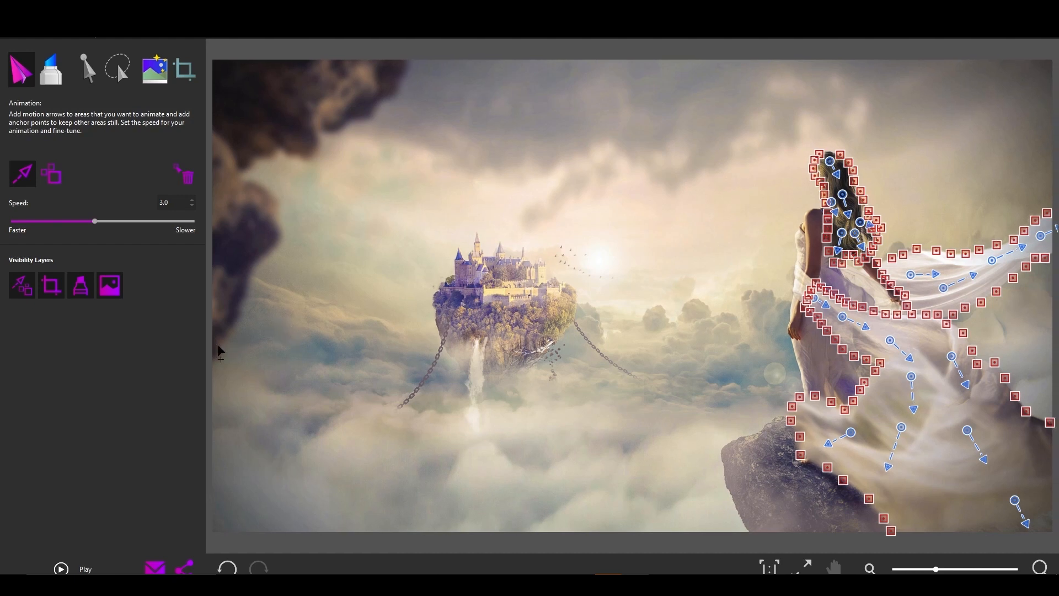
Place anchor points along the whole edge of the dark overhanging rocks opposite the woman.
{"action": "left_click", "coordinate": [51, 174]}
{"action": "mouse_move", "coordinate": [215, 361]}
{"action": "left_mouse_down"}
{"action": "mouse_move", "coordinate": [255, 264]}
{"action": "mouse_move", "coordinate": [273, 252]}
{"action": "mouse_move", "coordinate": [268, 191]}
{"action": "left_mouse_up"}
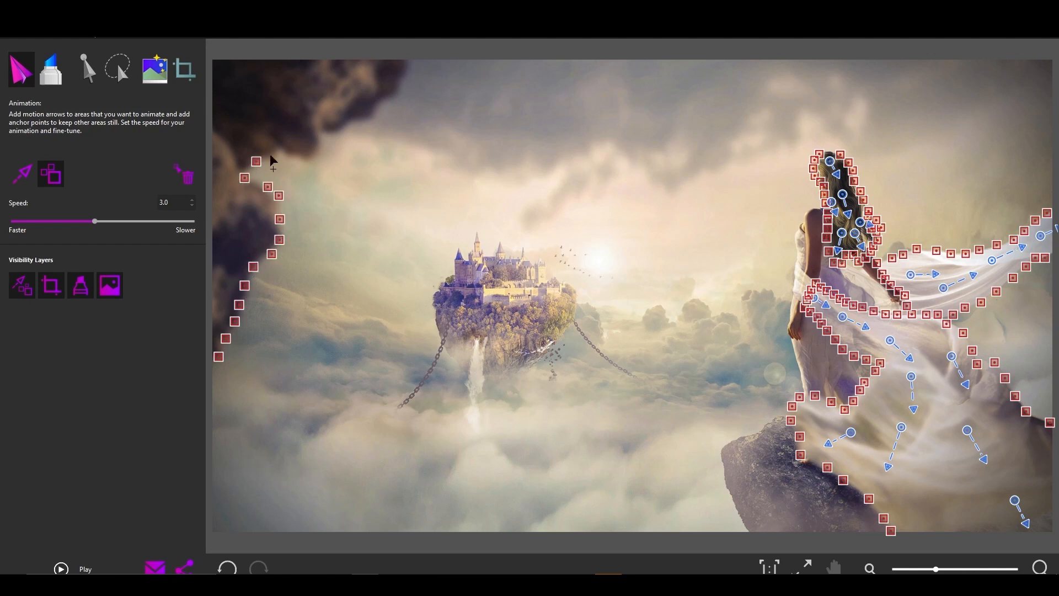
{"action": "mouse_move", "coordinate": [298, 154]}
{"action": "left_mouse_down"}
{"action": "mouse_move", "coordinate": [382, 101]}
{"action": "mouse_move", "coordinate": [412, 59]}
{"action": "left_mouse_up"}
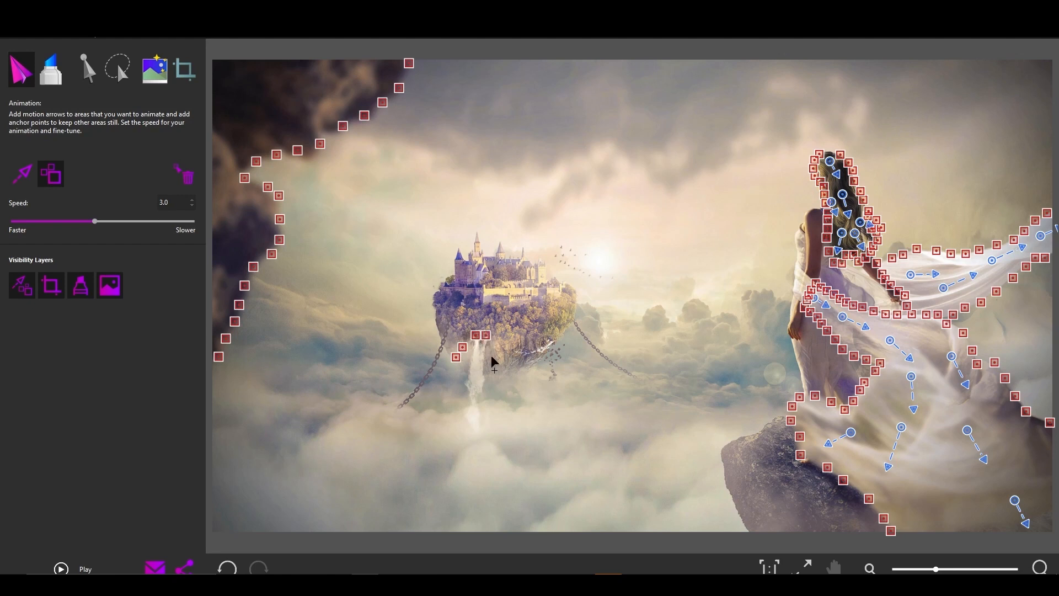
Surround the floating castle island with anchor points and activate the Mask brush.
{"action": "mouse_move", "coordinate": [571, 317]}
{"action": "left_mouse_down"}
{"action": "mouse_move", "coordinate": [566, 284]}
{"action": "mouse_move", "coordinate": [543, 259]}
{"action": "mouse_move", "coordinate": [523, 247]}
{"action": "mouse_move", "coordinate": [515, 262]}
{"action": "mouse_move", "coordinate": [502, 242]}
{"action": "mouse_move", "coordinate": [486, 253]}
{"action": "mouse_move", "coordinate": [475, 234]}
{"action": "mouse_move", "coordinate": [430, 304]}
{"action": "mouse_move", "coordinate": [445, 349]}
{"action": "left_mouse_up"}
{"action": "left_click", "coordinate": [52, 74]}
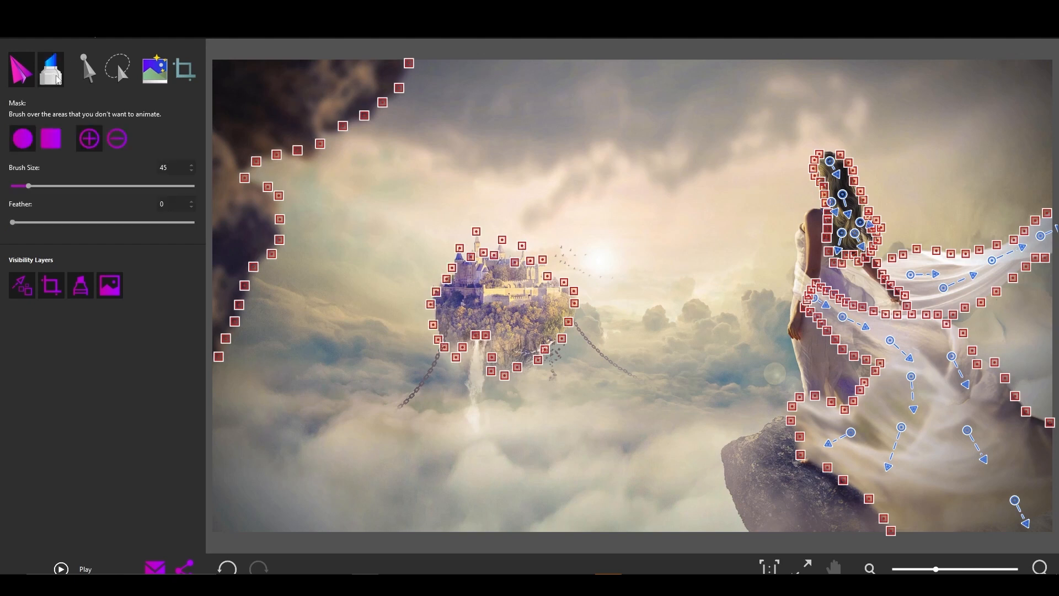
{"action": "mouse_move", "coordinate": [470, 286]}
{"action": "left_mouse_down"}
{"action": "mouse_move", "coordinate": [480, 285]}
{"action": "mouse_move", "coordinate": [472, 298]}
{"action": "mouse_move", "coordinate": [461, 260]}
{"action": "mouse_move", "coordinate": [480, 243]}
{"action": "mouse_move", "coordinate": [506, 273]}
{"action": "mouse_move", "coordinate": [455, 281]}
{"action": "mouse_move", "coordinate": [444, 336]}
{"action": "mouse_move", "coordinate": [474, 320]}
{"action": "mouse_move", "coordinate": [535, 356]}
{"action": "mouse_move", "coordinate": [559, 300]}
{"action": "mouse_move", "coordinate": [534, 267]}
{"action": "mouse_move", "coordinate": [517, 278]}
{"action": "mouse_move", "coordinate": [509, 325]}
{"action": "mouse_move", "coordinate": [517, 364]}
{"action": "mouse_move", "coordinate": [541, 273]}
{"action": "mouse_move", "coordinate": [521, 331]}
{"action": "mouse_move", "coordinate": [229, 128]}
{"action": "left_mouse_up"}
{"action": "key", "text": "ctrl+z"}
{"action": "key", "text": "ctrl+z"}
{"action": "key", "text": "ctrl+z"}
Mask the floating castle island and the dark overhanging rocks, using brush size 93 for the rocks.
{"action": "mouse_move", "coordinate": [469, 284]}
{"action": "left_mouse_down"}
{"action": "mouse_move", "coordinate": [462, 254]}
{"action": "mouse_move", "coordinate": [483, 260]}
{"action": "mouse_move", "coordinate": [482, 247]}
{"action": "mouse_move", "coordinate": [482, 274]}
{"action": "mouse_move", "coordinate": [440, 303]}
{"action": "mouse_move", "coordinate": [455, 345]}
{"action": "mouse_move", "coordinate": [479, 312]}
{"action": "mouse_move", "coordinate": [460, 307]}
{"action": "mouse_move", "coordinate": [486, 313]}
{"action": "mouse_move", "coordinate": [501, 360]}
{"action": "mouse_move", "coordinate": [535, 336]}
{"action": "mouse_move", "coordinate": [519, 359]}
{"action": "mouse_move", "coordinate": [553, 324]}
{"action": "mouse_move", "coordinate": [505, 339]}
{"action": "mouse_move", "coordinate": [500, 265]}
{"action": "mouse_move", "coordinate": [490, 277]}
{"action": "mouse_move", "coordinate": [515, 266]}
{"action": "mouse_move", "coordinate": [564, 315]}
{"action": "mouse_move", "coordinate": [550, 340]}
{"action": "mouse_move", "coordinate": [565, 310]}
{"action": "mouse_move", "coordinate": [557, 298]}
{"action": "mouse_move", "coordinate": [519, 295]}
{"action": "mouse_move", "coordinate": [508, 265]}
{"action": "mouse_move", "coordinate": [539, 274]}
{"action": "mouse_move", "coordinate": [563, 292]}
{"action": "left_mouse_up"}
{"action": "left_click_drag", "start_coordinate": [494, 373], "coordinate": [458, 349]}
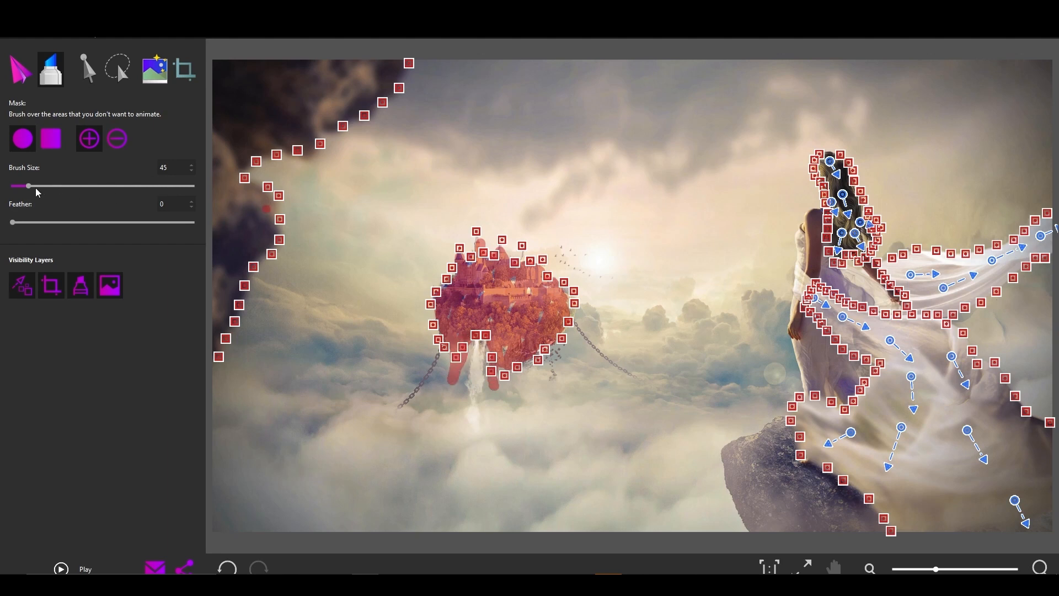
{"action": "mouse_move", "coordinate": [229, 300]}
{"action": "left_mouse_down"}
{"action": "mouse_move", "coordinate": [218, 186]}
{"action": "mouse_move", "coordinate": [265, 208]}
{"action": "left_mouse_up"}
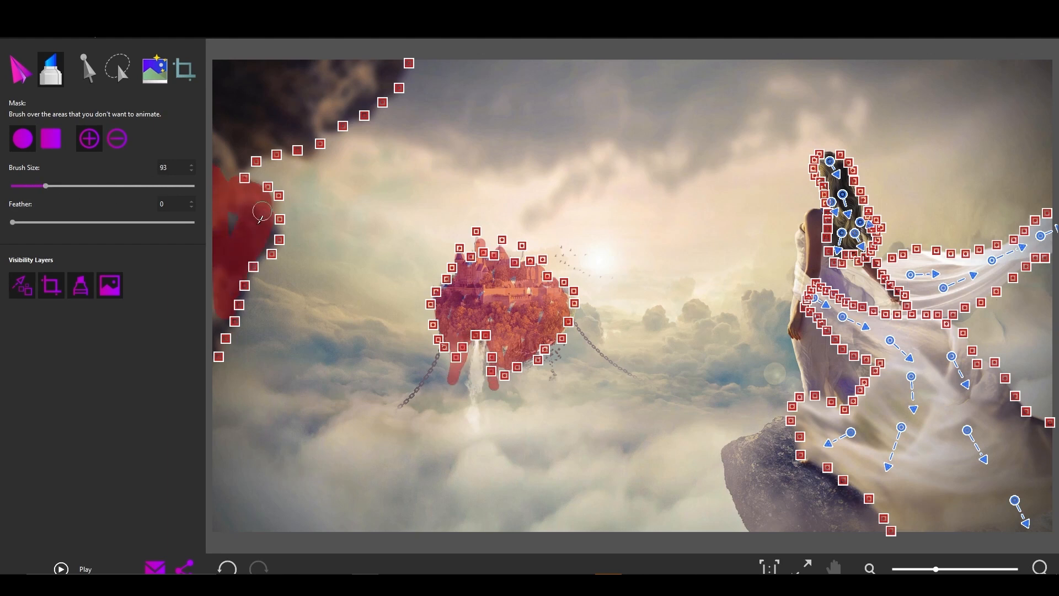
{"action": "mouse_move", "coordinate": [220, 312]}
{"action": "left_mouse_down"}
{"action": "mouse_move", "coordinate": [231, 159]}
{"action": "mouse_move", "coordinate": [394, 68]}
{"action": "mouse_move", "coordinate": [227, 66]}
{"action": "mouse_move", "coordinate": [252, 107]}
{"action": "left_mouse_up"}
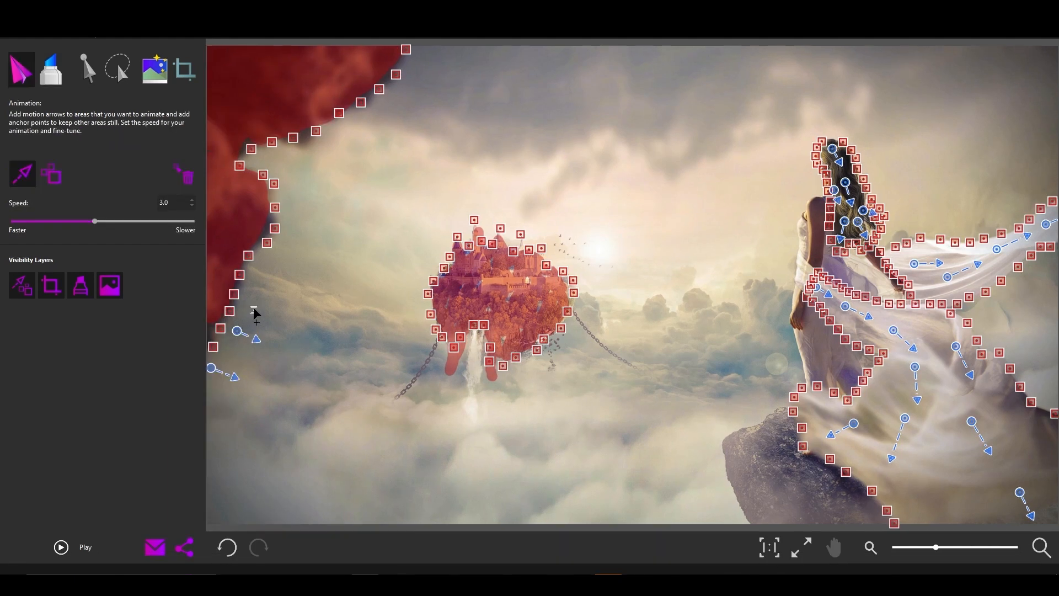
Draw motion arrows beside the dark rocks and in rows across the lowest clouds, flowing toward the woman's cliff.
{"action": "mouse_move", "coordinate": [253, 310]}
{"action": "left_mouse_down"}
{"action": "mouse_move", "coordinate": [270, 313]}
{"action": "mouse_move", "coordinate": [277, 288]}
{"action": "left_mouse_up"}
{"action": "left_click_drag", "start_coordinate": [211, 402], "coordinate": [252, 425]}
{"action": "left_click_drag", "start_coordinate": [236, 485], "coordinate": [284, 509]}
{"action": "left_click_drag", "start_coordinate": [391, 470], "coordinate": [434, 472]}
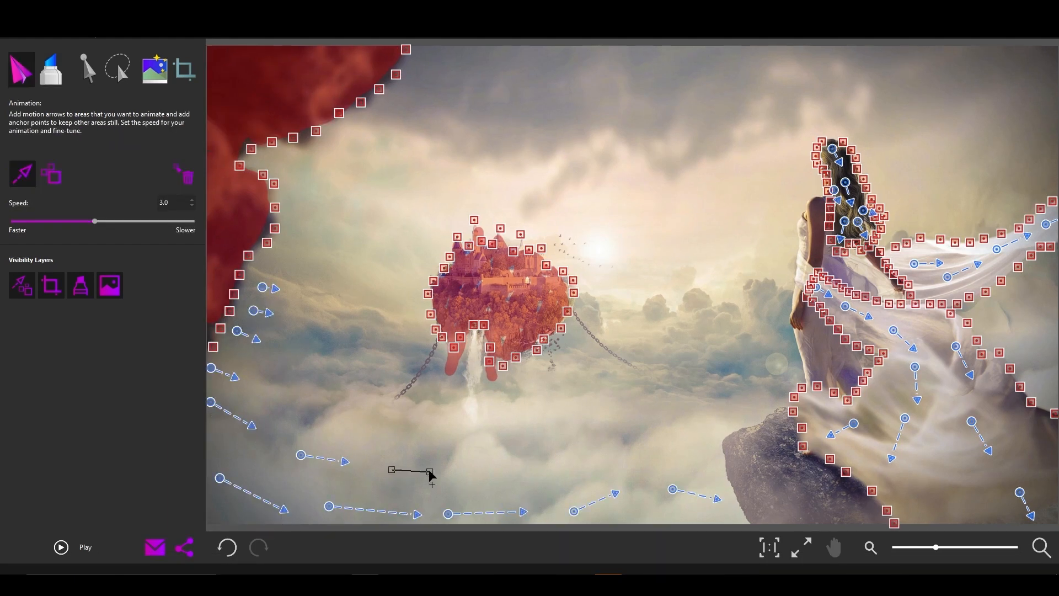
{"action": "left_click_drag", "start_coordinate": [488, 468], "coordinate": [532, 467]}
{"action": "left_click_drag", "start_coordinate": [575, 465], "coordinate": [613, 455]}
{"action": "left_click_drag", "start_coordinate": [659, 448], "coordinate": [706, 438]}
Add a row of motion arrows through the clouds just below the castle island, running toward the woman.
{"action": "left_click_drag", "start_coordinate": [272, 388], "coordinate": [297, 395]}
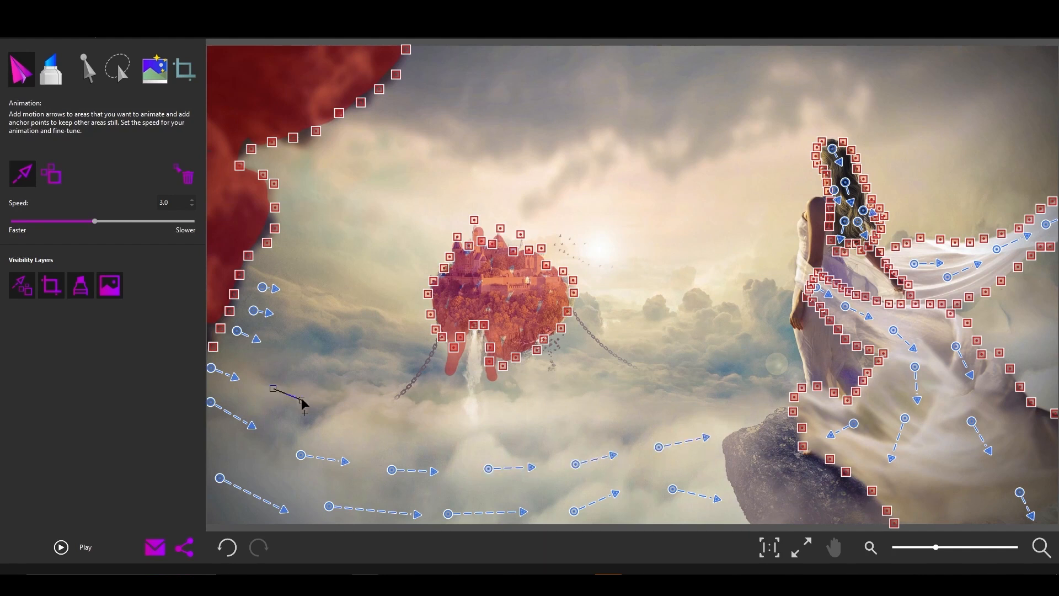
{"action": "left_click_drag", "start_coordinate": [359, 414], "coordinate": [359, 413]}
{"action": "left_click_drag", "start_coordinate": [388, 423], "coordinate": [478, 422]}
{"action": "left_click_drag", "start_coordinate": [508, 422], "coordinate": [533, 423]}
{"action": "left_click_drag", "start_coordinate": [560, 423], "coordinate": [584, 422]}
{"action": "left_click_drag", "start_coordinate": [627, 418], "coordinate": [760, 387]}
Anchor the outer edge of the woman's cliff rock and mask the rock's borders with brush size 39.
{"action": "left_click", "coordinate": [51, 174]}
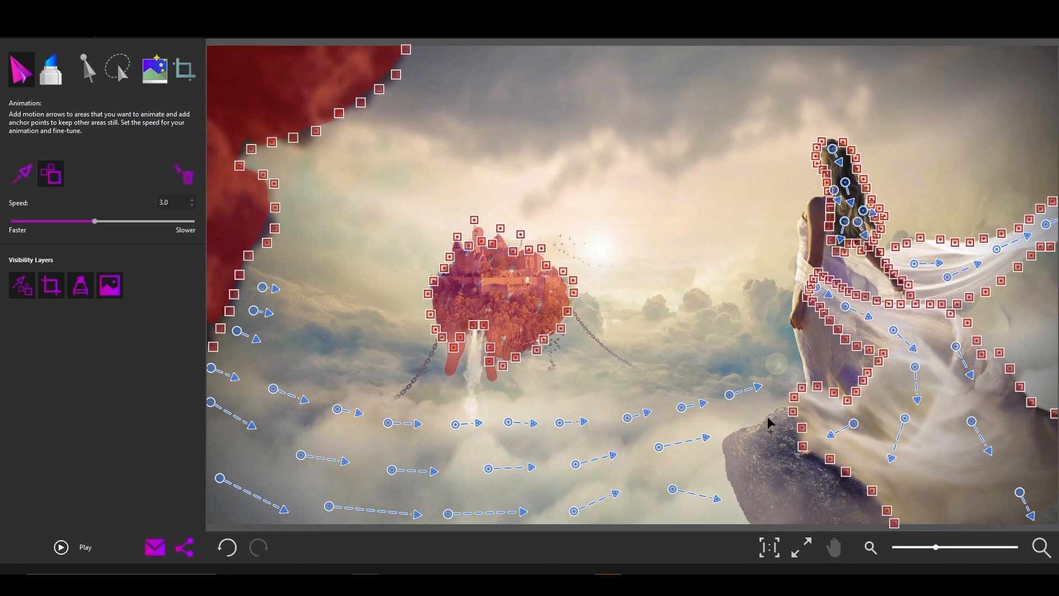
{"action": "left_click_drag", "start_coordinate": [732, 489], "coordinate": [750, 524]}
{"action": "left_click", "coordinate": [51, 69]}
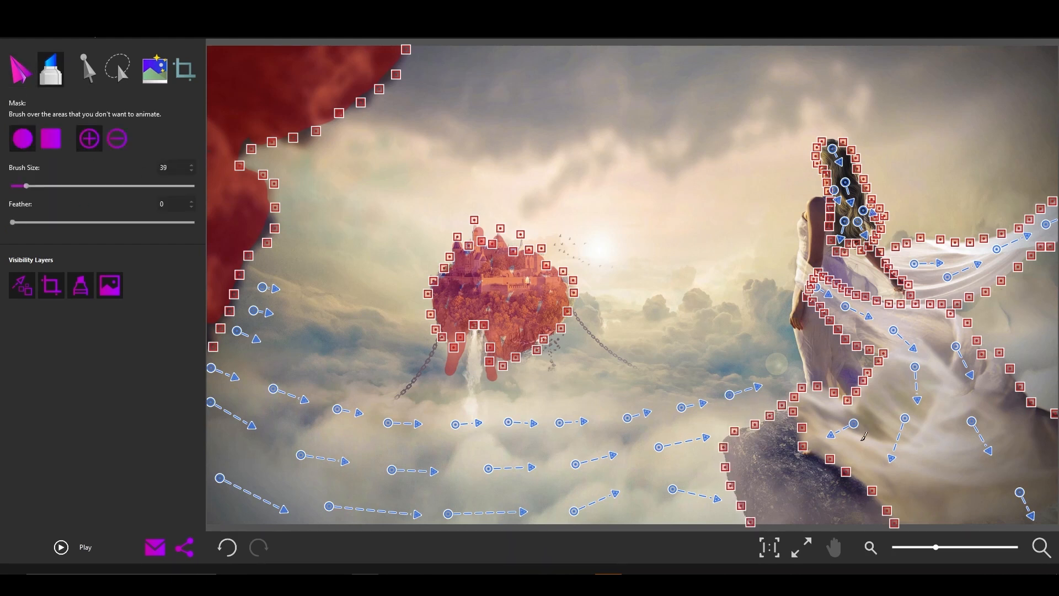
{"action": "mouse_move", "coordinate": [791, 404]}
{"action": "left_mouse_down"}
{"action": "mouse_move", "coordinate": [738, 443]}
{"action": "mouse_move", "coordinate": [760, 520]}
{"action": "left_mouse_up"}
{"action": "mouse_move", "coordinate": [728, 448]}
{"action": "left_mouse_down"}
{"action": "mouse_move", "coordinate": [799, 410]}
{"action": "mouse_move", "coordinate": [815, 456]}
{"action": "mouse_move", "coordinate": [892, 523]}
{"action": "mouse_move", "coordinate": [797, 443]}
{"action": "mouse_move", "coordinate": [790, 418]}
{"action": "mouse_move", "coordinate": [745, 463]}
{"action": "mouse_move", "coordinate": [767, 519]}
{"action": "left_mouse_up"}
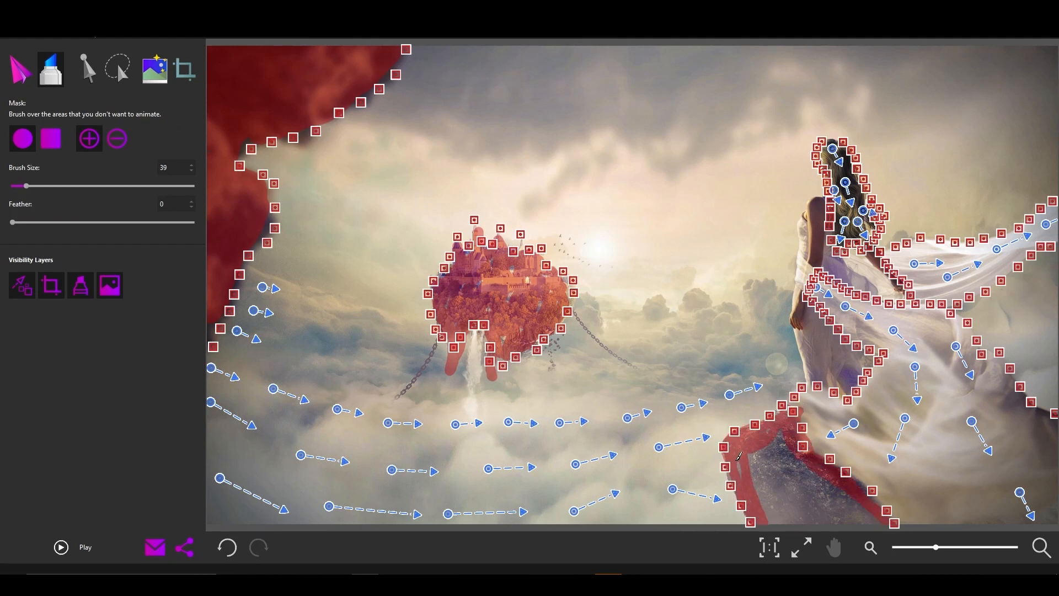
Place anchor points along both chains hanging from the castle island.
{"action": "left_click", "coordinate": [22, 74]}
{"action": "key", "text": "ctrl+z"}
{"action": "left_click", "coordinate": [51, 174]}
{"action": "left_click", "coordinate": [435, 348]}
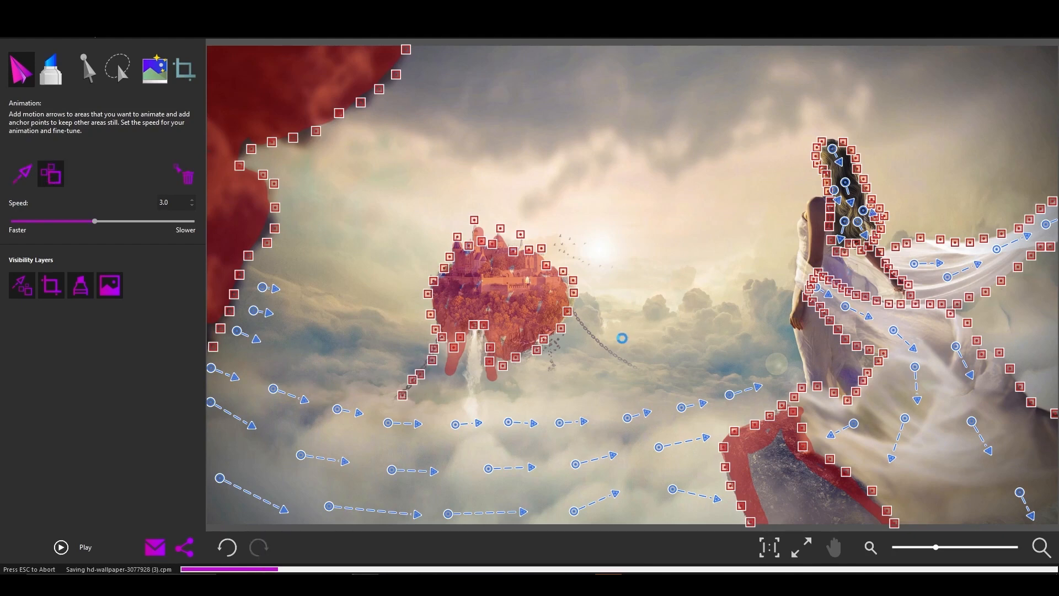
{"action": "left_click", "coordinate": [578, 316]}
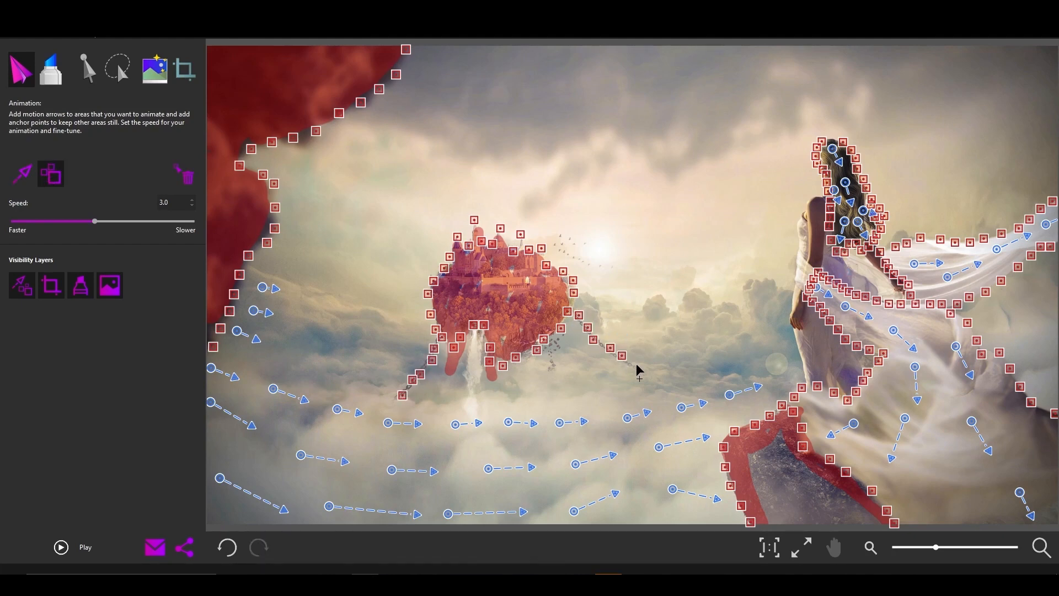
Draw motion arrows down the waterfall, around its base and in the low clouds on both sides of the island.
{"action": "left_click", "coordinate": [29, 176]}
{"action": "left_click_drag", "start_coordinate": [279, 348], "coordinate": [366, 376]}
{"action": "mouse_move", "coordinate": [447, 396]}
{"action": "left_mouse_down"}
{"action": "mouse_move", "coordinate": [470, 388]}
{"action": "mouse_move", "coordinate": [453, 404]}
{"action": "mouse_move", "coordinate": [442, 400]}
{"action": "mouse_move", "coordinate": [621, 391]}
{"action": "left_mouse_up"}
{"action": "left_click", "coordinate": [184, 175]}
{"action": "left_click", "coordinate": [21, 179]}
{"action": "left_click_drag", "start_coordinate": [566, 368], "coordinate": [586, 368]}
{"action": "left_click_drag", "start_coordinate": [665, 369], "coordinate": [739, 352]}
{"action": "left_click_drag", "start_coordinate": [751, 339], "coordinate": [771, 329]}
Add motion arrows to the mid-height clouds on both sides of the castle island, undoing a misplaced one.
{"action": "left_click_drag", "start_coordinate": [624, 332], "coordinate": [769, 296]}
{"action": "left_click_drag", "start_coordinate": [611, 306], "coordinate": [742, 286]}
{"action": "key", "text": "ctrl+z"}
{"action": "left_click_drag", "start_coordinate": [771, 275], "coordinate": [787, 268]}
{"action": "left_click_drag", "start_coordinate": [307, 318], "coordinate": [321, 317]}
{"action": "left_click_drag", "start_coordinate": [343, 346], "coordinate": [373, 350]}
{"action": "left_click_drag", "start_coordinate": [381, 325], "coordinate": [403, 326]}
Add motion arrows at castle height from the dark rocks to the woman's shoulder and preview the animation.
{"action": "left_click_drag", "start_coordinate": [287, 254], "coordinate": [314, 263]}
{"action": "left_click_drag", "start_coordinate": [334, 275], "coordinate": [408, 283]}
{"action": "left_click_drag", "start_coordinate": [611, 276], "coordinate": [705, 249]}
{"action": "left_click_drag", "start_coordinate": [738, 239], "coordinate": [792, 209]}
{"action": "left_click_drag", "start_coordinate": [809, 187], "coordinate": [821, 182]}
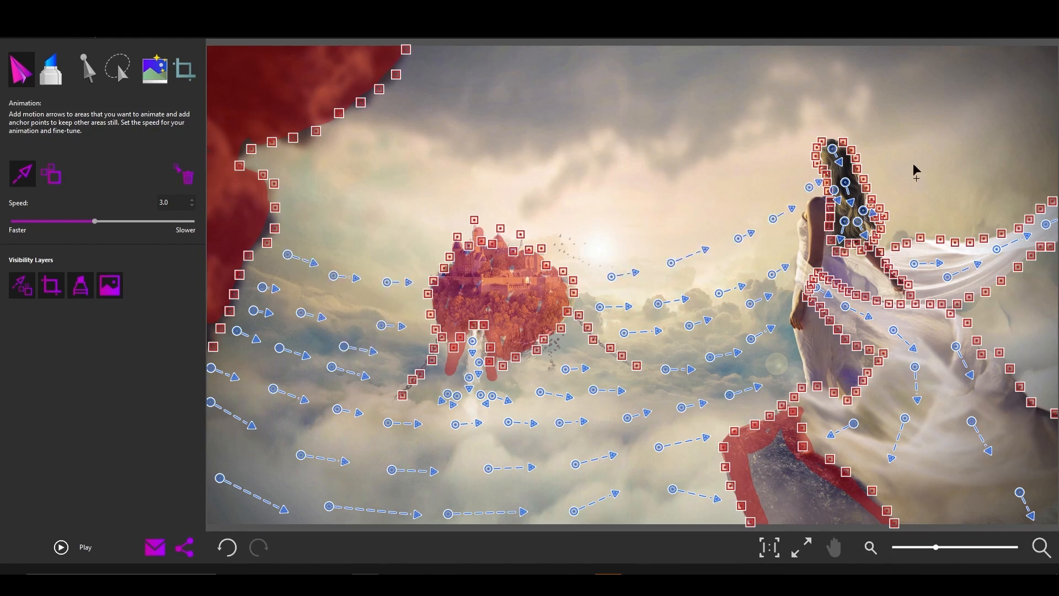
{"action": "left_click", "coordinate": [61, 548]}
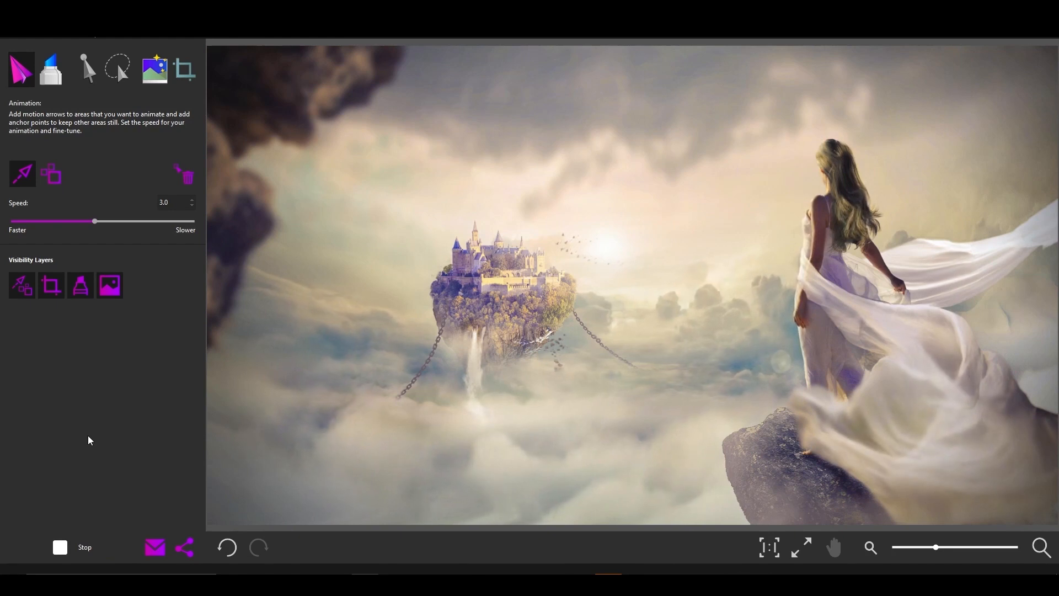
{"action": "left_click", "coordinate": [60, 547]}
Place anchor points along the woman's shoulder, arm and dress edge on the side facing the castle.
{"action": "left_click", "coordinate": [52, 173]}
{"action": "scroll", "coordinate": [882, 108], "scroll_direction": "up", "scroll_amount": 5}
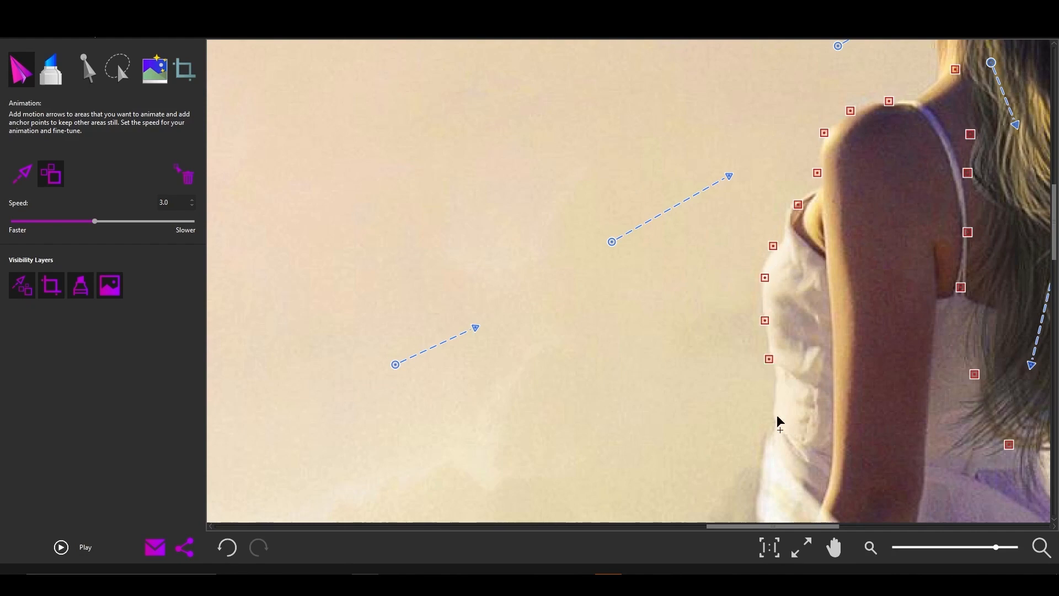
{"action": "scroll", "coordinate": [739, 371], "scroll_direction": "down", "scroll_amount": 2}
{"action": "scroll", "coordinate": [739, 431], "scroll_direction": "down", "scroll_amount": 2}
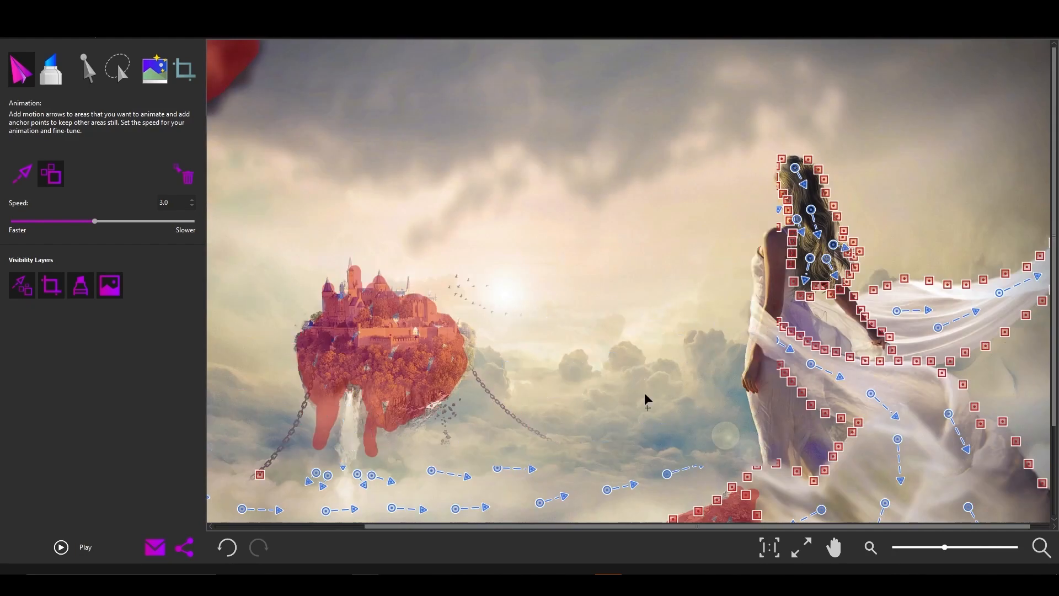
Mask the woman's head, arm and dress along the edge facing the castle and preview the animation.
{"action": "left_click", "coordinate": [51, 70]}
{"action": "mouse_move", "coordinate": [787, 167]}
{"action": "left_mouse_down"}
{"action": "mouse_move", "coordinate": [783, 231]}
{"action": "mouse_move", "coordinate": [758, 276]}
{"action": "mouse_move", "coordinate": [775, 249]}
{"action": "mouse_move", "coordinate": [758, 337]}
{"action": "mouse_move", "coordinate": [775, 430]}
{"action": "left_mouse_up"}
{"action": "left_click_drag", "start_coordinate": [751, 361], "coordinate": [770, 455]}
{"action": "mouse_move", "coordinate": [798, 191]}
{"action": "left_mouse_down"}
{"action": "mouse_move", "coordinate": [793, 161]}
{"action": "mouse_move", "coordinate": [797, 171]}
{"action": "left_mouse_up"}
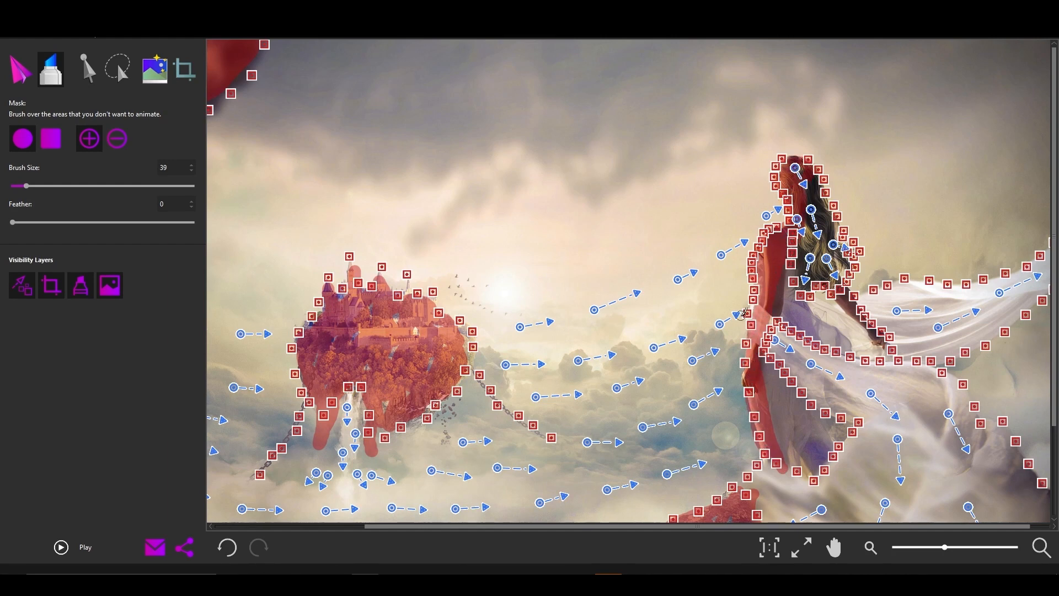
{"action": "scroll", "coordinate": [742, 314], "scroll_direction": "down", "scroll_amount": 2}
{"action": "scroll", "coordinate": [654, 310], "scroll_direction": "up", "scroll_amount": 1}
{"action": "left_click", "coordinate": [23, 73]}
{"action": "left_click", "coordinate": [82, 548]}
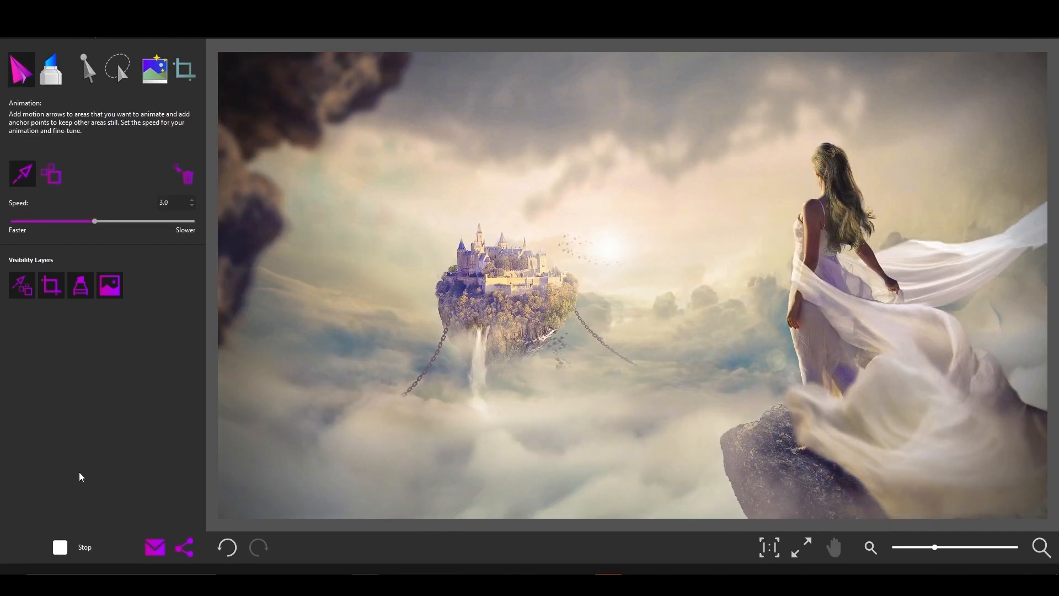
{"action": "left_click", "coordinate": [65, 545]}
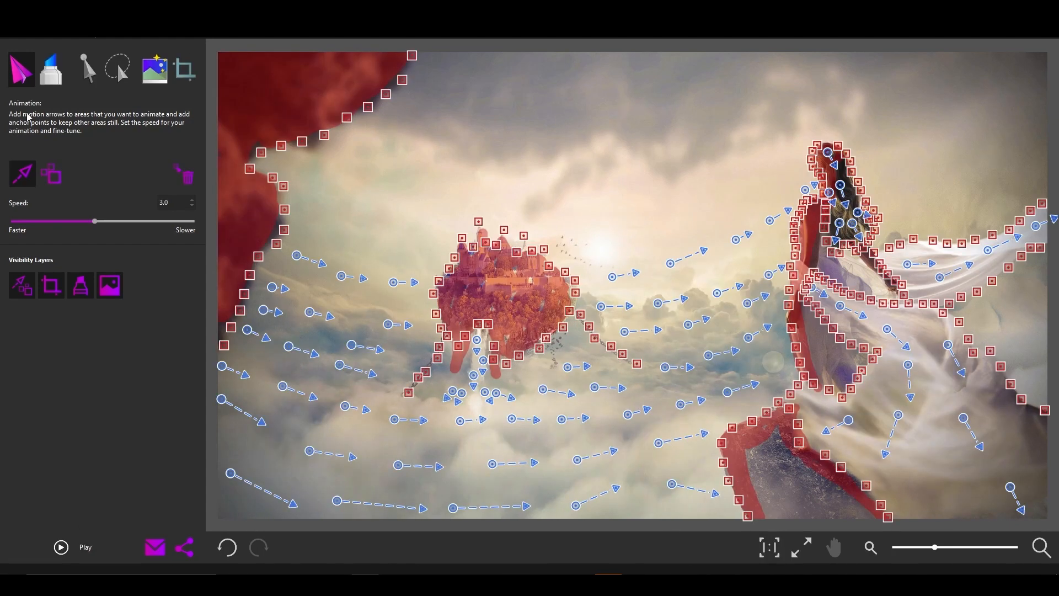
Draw rows of rising motion arrows across the upper sky, including behind the woman, and preview the animation.
{"action": "mouse_move", "coordinate": [319, 214]}
{"action": "left_mouse_down"}
{"action": "mouse_move", "coordinate": [390, 229]}
{"action": "mouse_move", "coordinate": [568, 232]}
{"action": "mouse_move", "coordinate": [656, 218]}
{"action": "mouse_move", "coordinate": [759, 173]}
{"action": "mouse_move", "coordinate": [1037, 97]}
{"action": "left_mouse_up"}
{"action": "mouse_move", "coordinate": [897, 205]}
{"action": "left_mouse_down"}
{"action": "mouse_move", "coordinate": [943, 194]}
{"action": "mouse_move", "coordinate": [1033, 144]}
{"action": "left_mouse_up"}
{"action": "left_click_drag", "start_coordinate": [336, 164], "coordinate": [378, 175]}
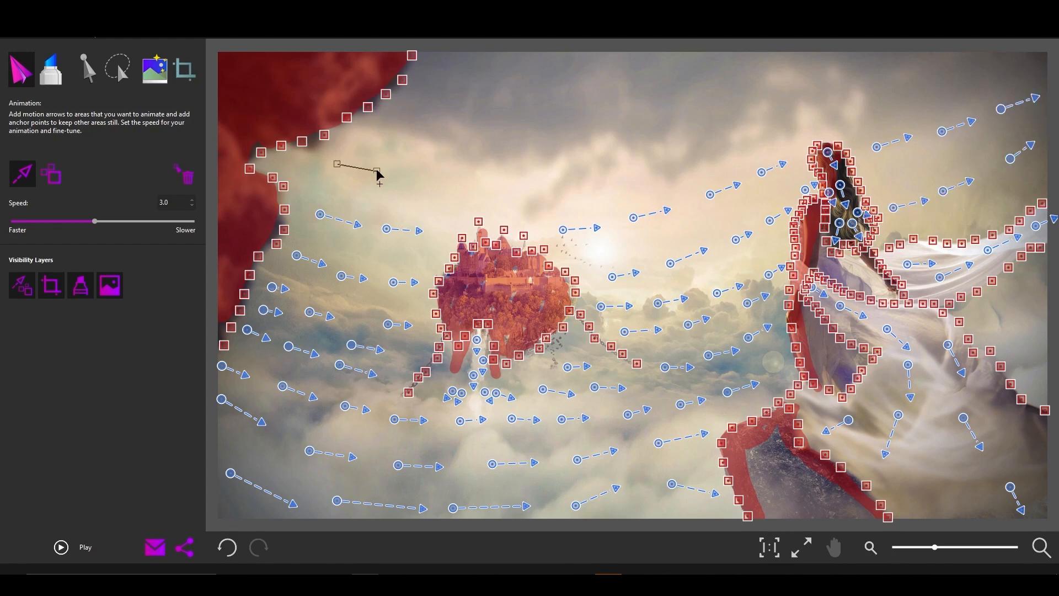
{"action": "mouse_move", "coordinate": [448, 175]}
{"action": "left_mouse_down"}
{"action": "mouse_move", "coordinate": [693, 139]}
{"action": "mouse_move", "coordinate": [948, 55]}
{"action": "left_mouse_up"}
{"action": "left_click_drag", "start_coordinate": [415, 108], "coordinate": [463, 112]}
{"action": "left_click_drag", "start_coordinate": [525, 100], "coordinate": [688, 80]}
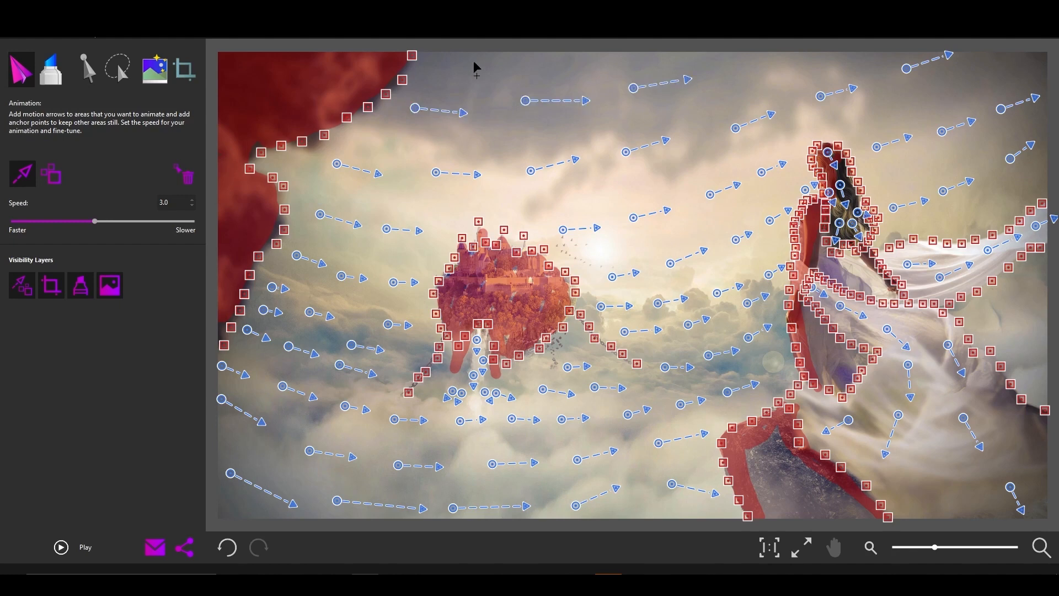
{"action": "left_click", "coordinate": [61, 547]}
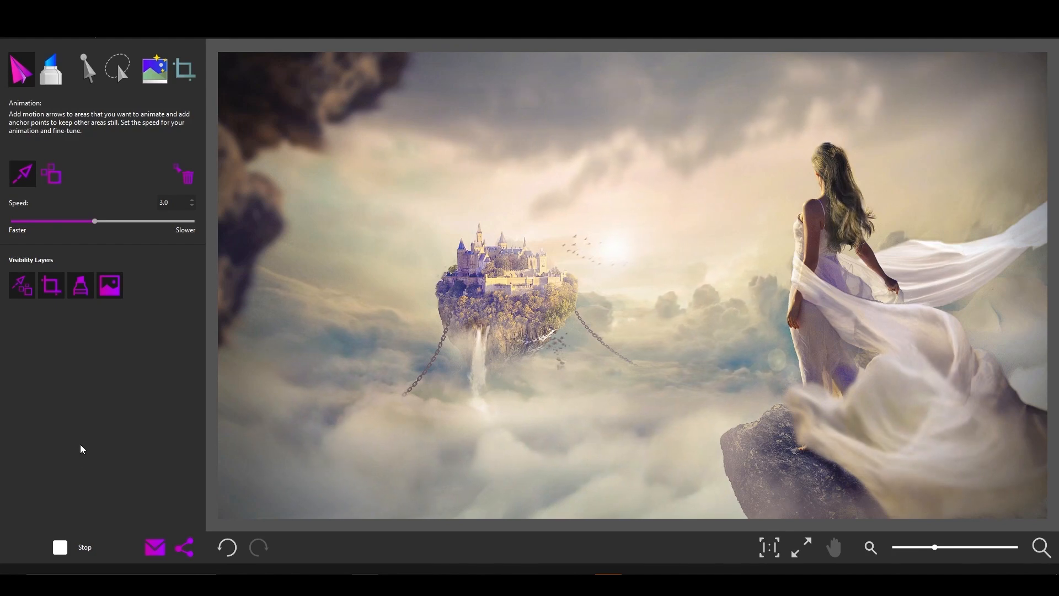
{"action": "left_click", "coordinate": [61, 548]}
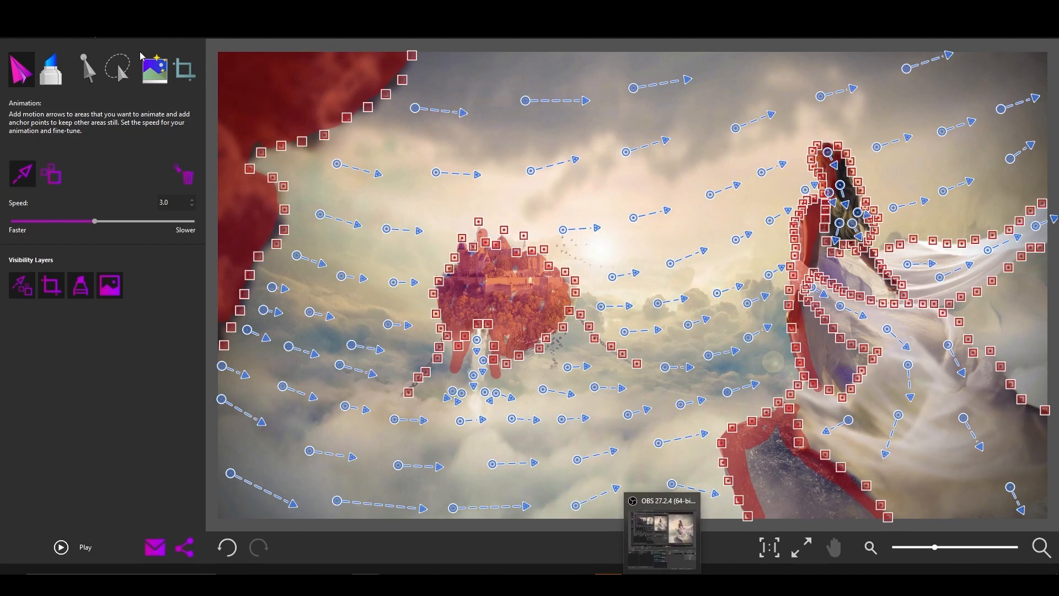
Open the export settings and go through the image size, file type and frame rate options.
{"action": "left_click", "coordinate": [184, 547]}
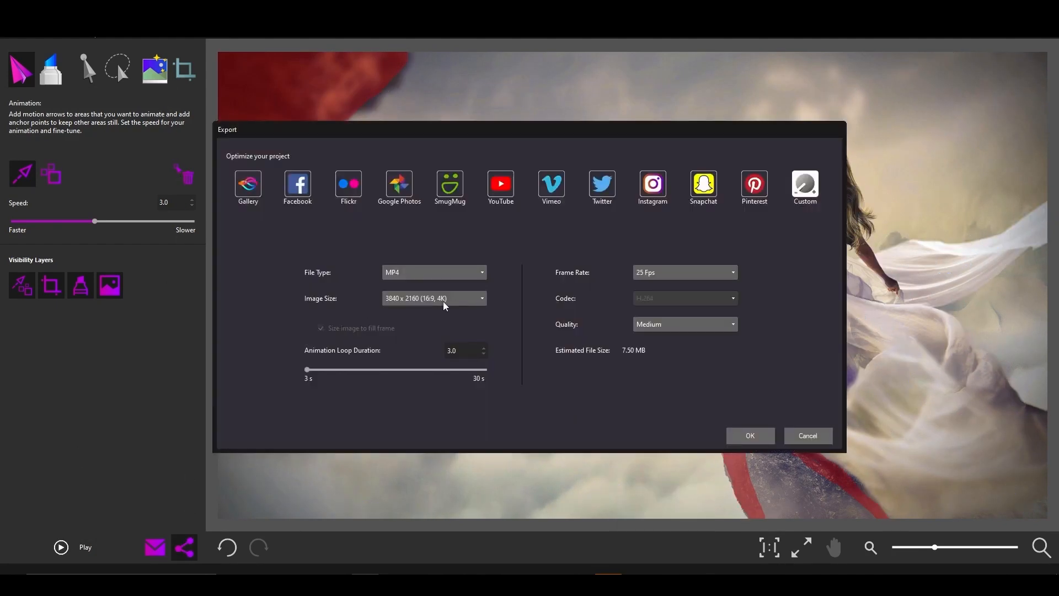
{"action": "left_click", "coordinate": [462, 299]}
{"action": "left_click", "coordinate": [422, 274]}
{"action": "left_click", "coordinate": [420, 273]}
{"action": "left_click", "coordinate": [406, 295]}
{"action": "left_click", "coordinate": [661, 277]}
{"action": "left_click", "coordinate": [649, 295]}
Set the export to MP4 at 1920 x 1080 (16:9, HD) with High quality.
{"action": "left_click", "coordinate": [439, 272]}
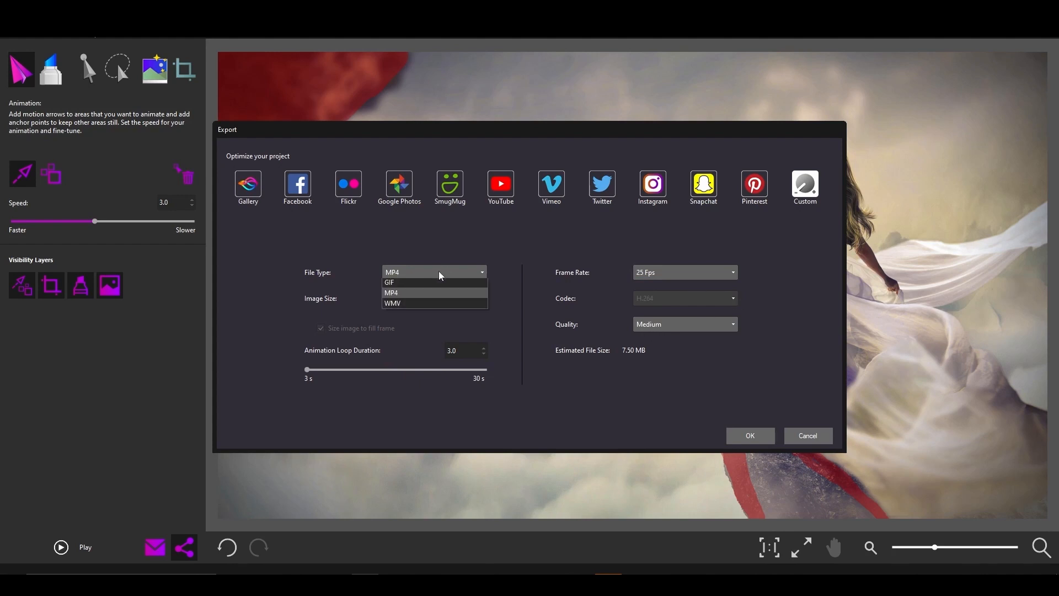
{"action": "left_click", "coordinate": [412, 283]}
{"action": "left_click", "coordinate": [416, 273]}
{"action": "left_click", "coordinate": [414, 295]}
{"action": "left_click", "coordinate": [430, 272]}
{"action": "left_click", "coordinate": [428, 276]}
{"action": "left_click", "coordinate": [681, 324]}
{"action": "left_click", "coordinate": [676, 357]}
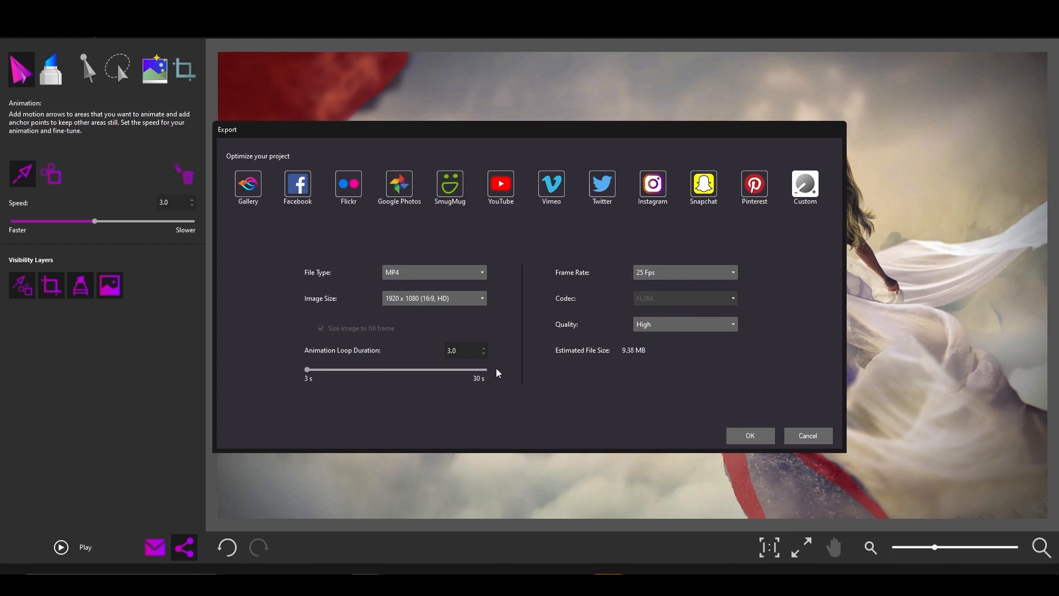
Choose a higher frame rate and export the animation.
{"action": "left_click", "coordinate": [683, 270]}
{"action": "left_click", "coordinate": [669, 326]}
{"action": "left_click", "coordinate": [757, 438]}
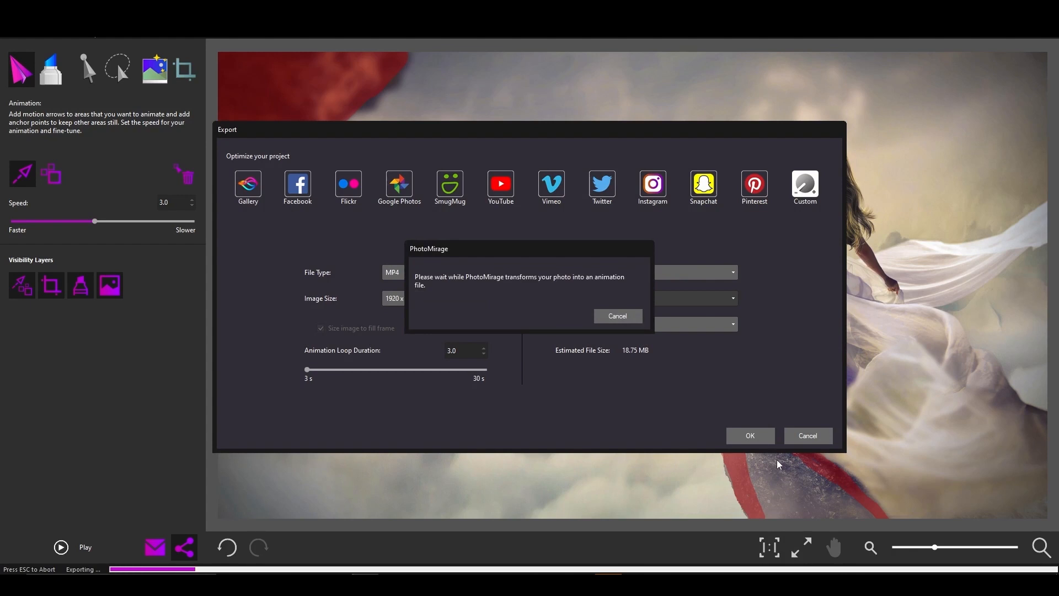